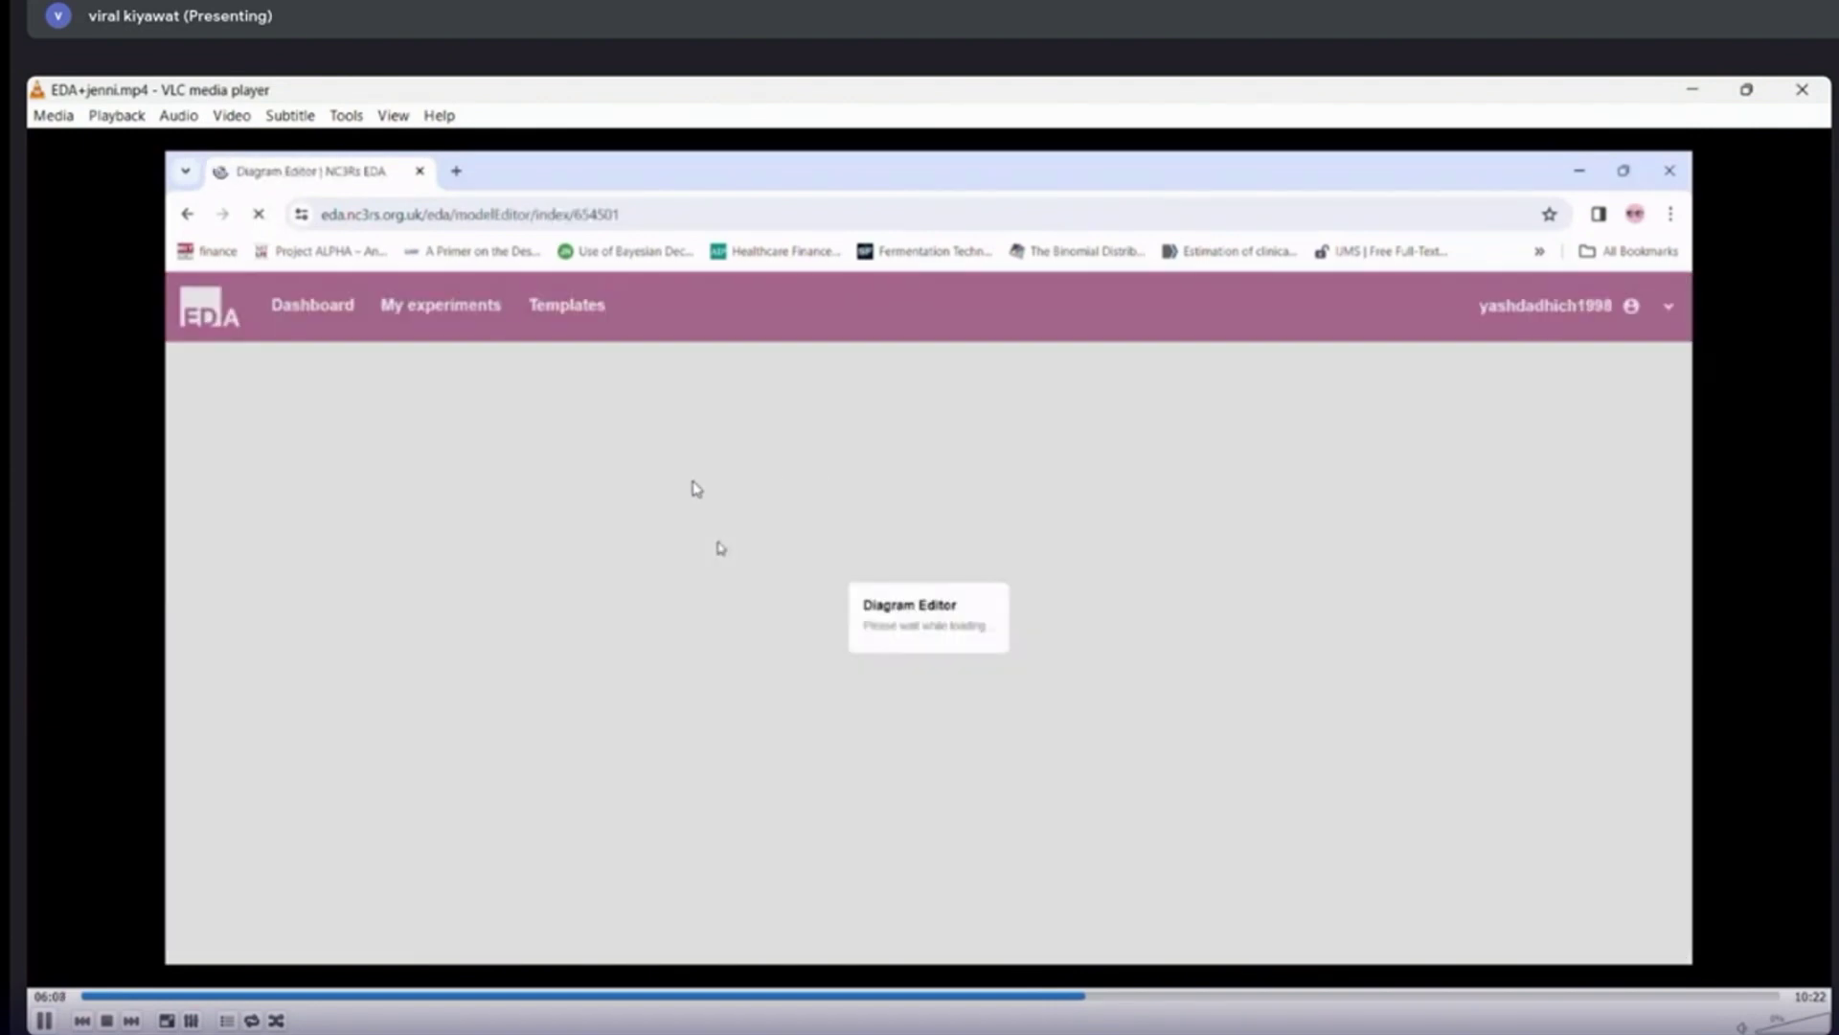
Step: Play the tutorial in stages, pausing at the empty diagram editor (06:09), the file commands (06:18) and the export options (06:23)
key(space)
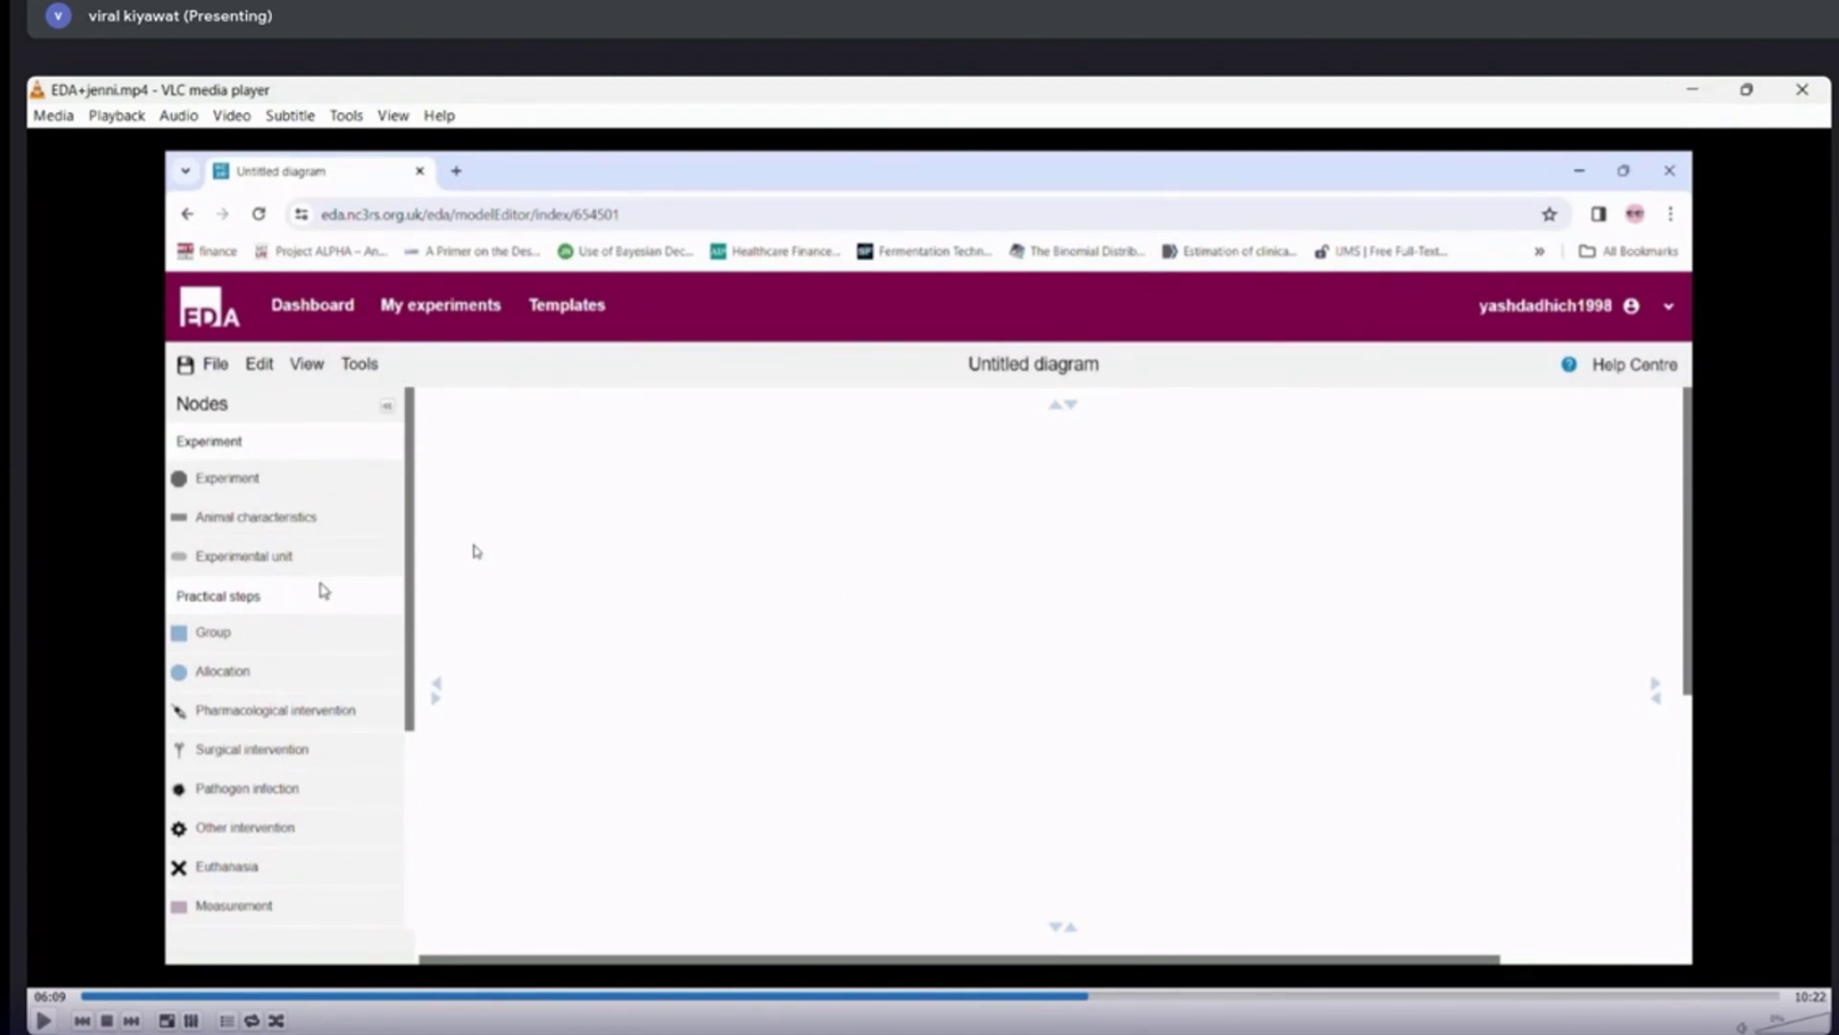
key(space)
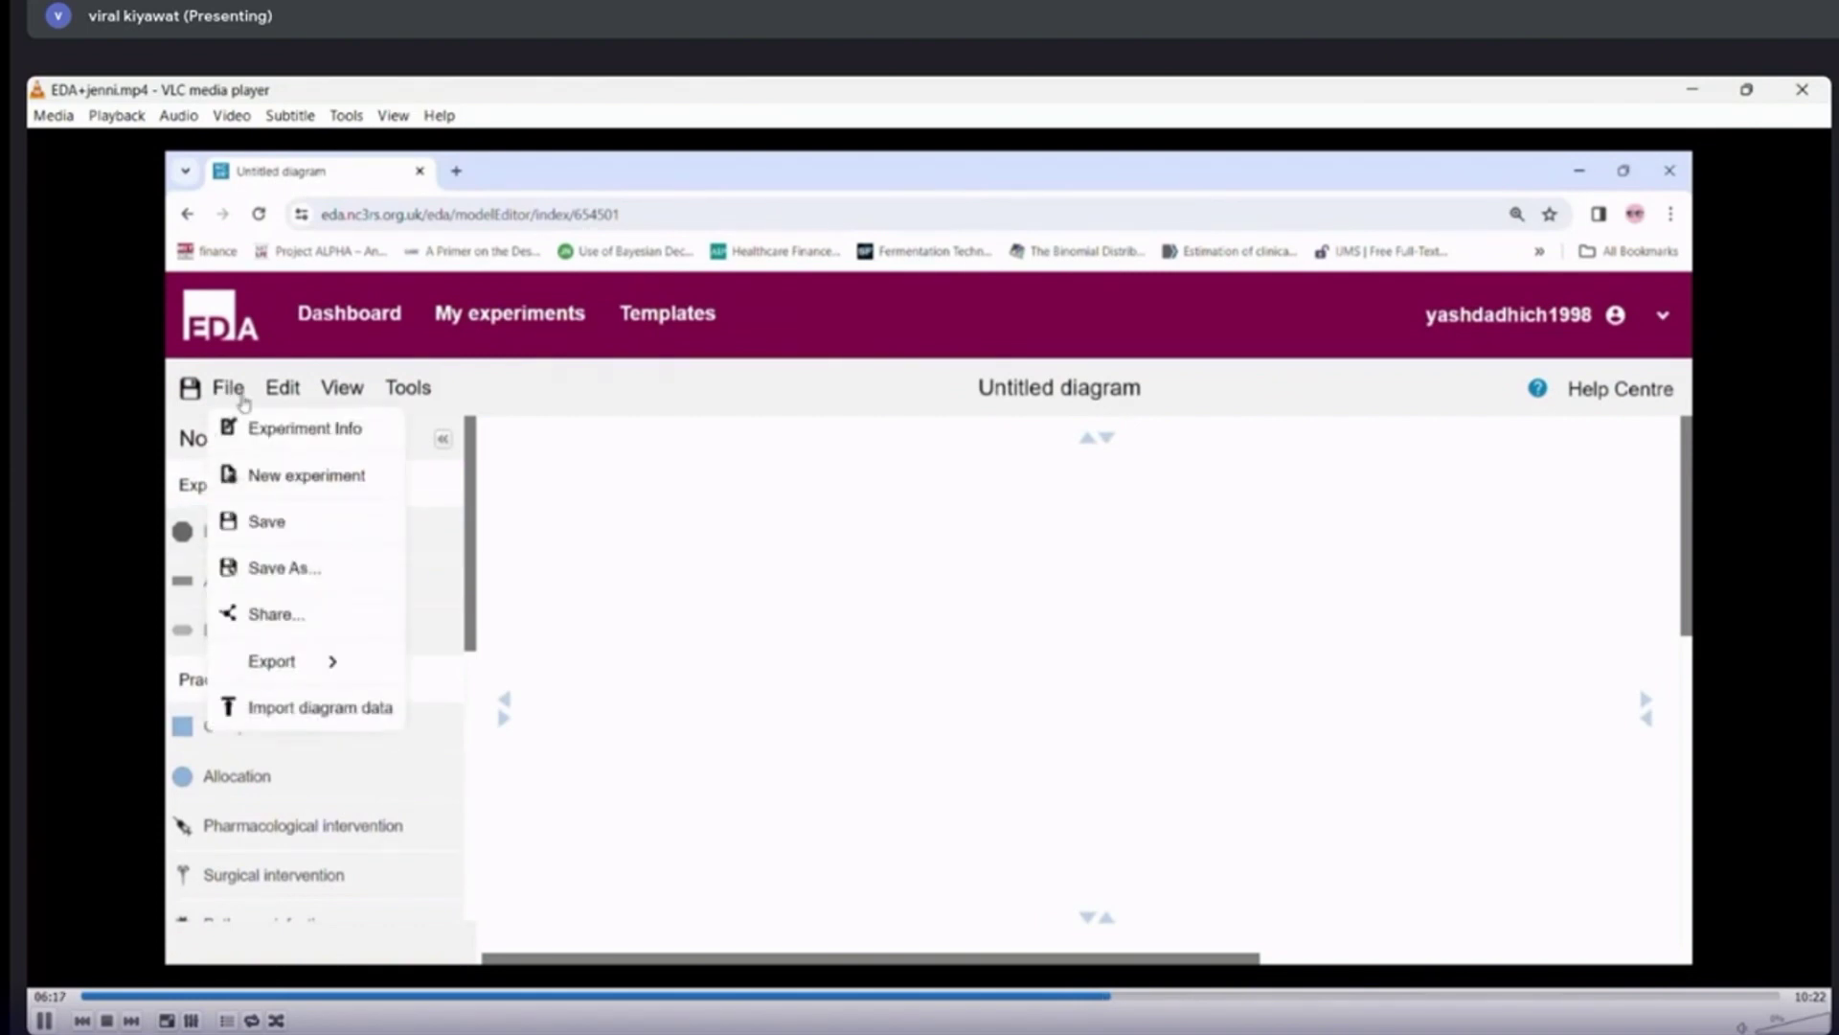
key(space)
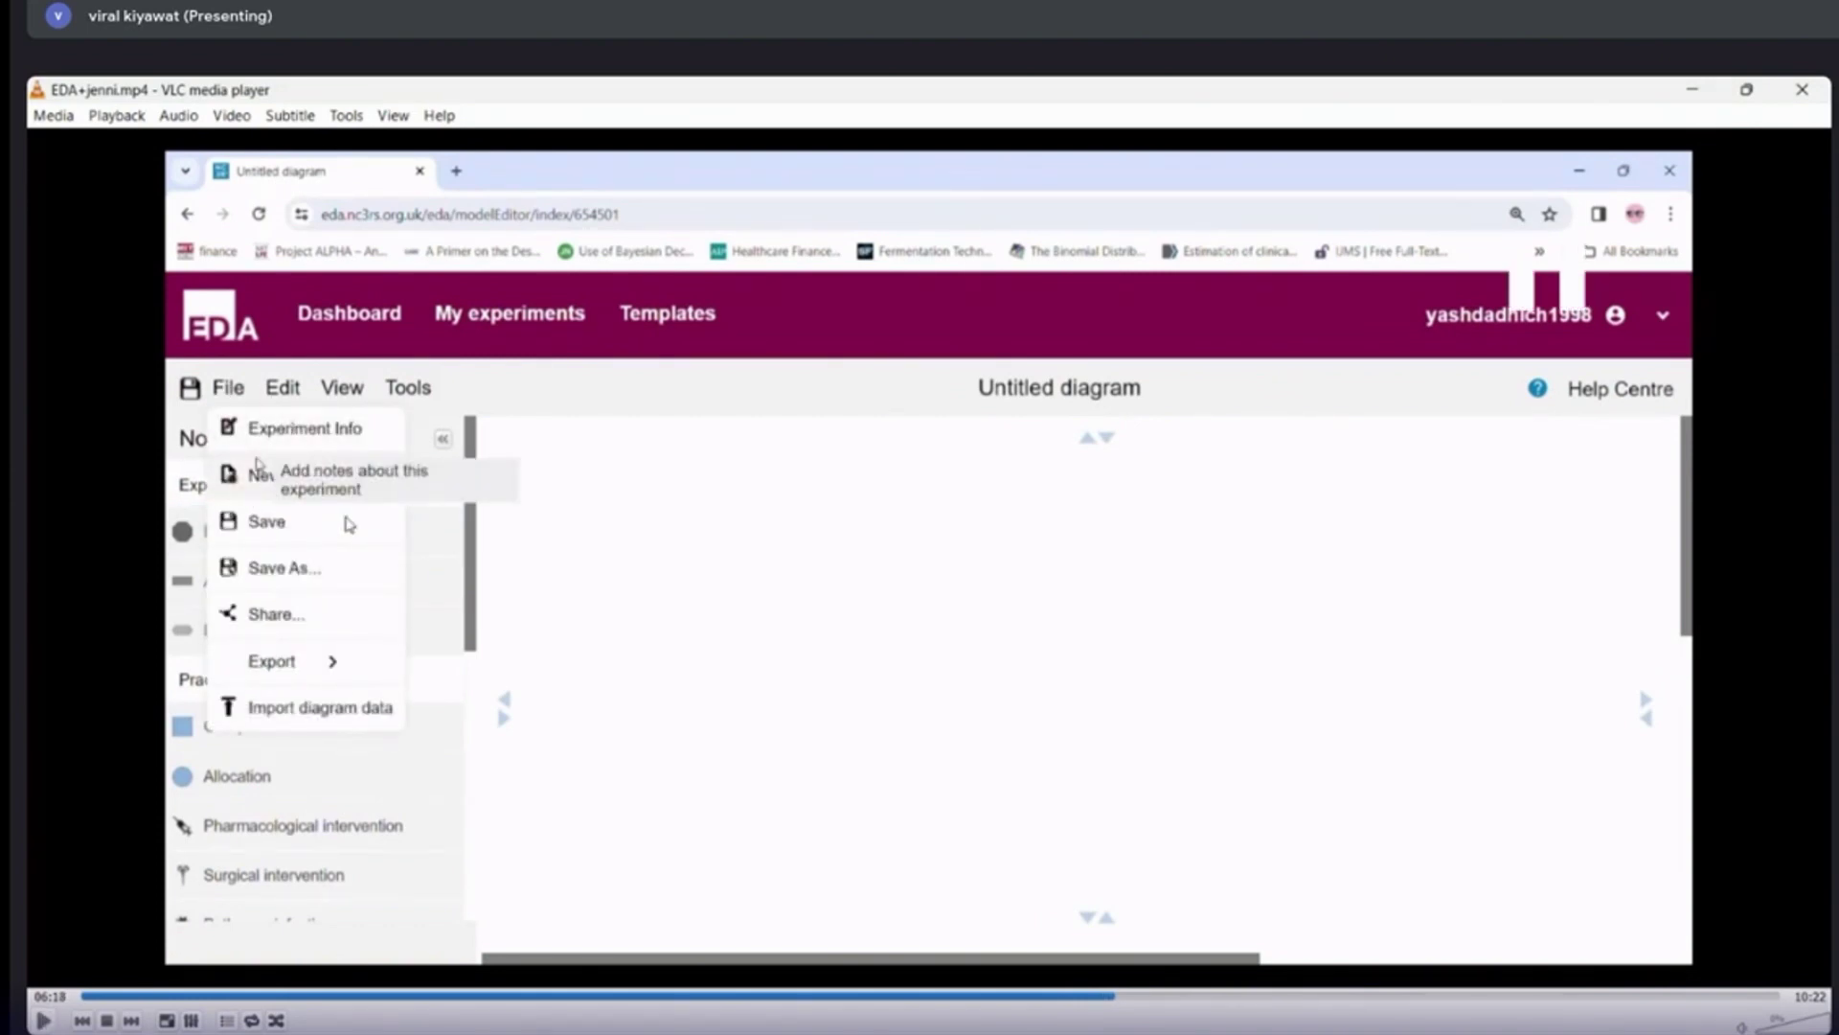
key(space)
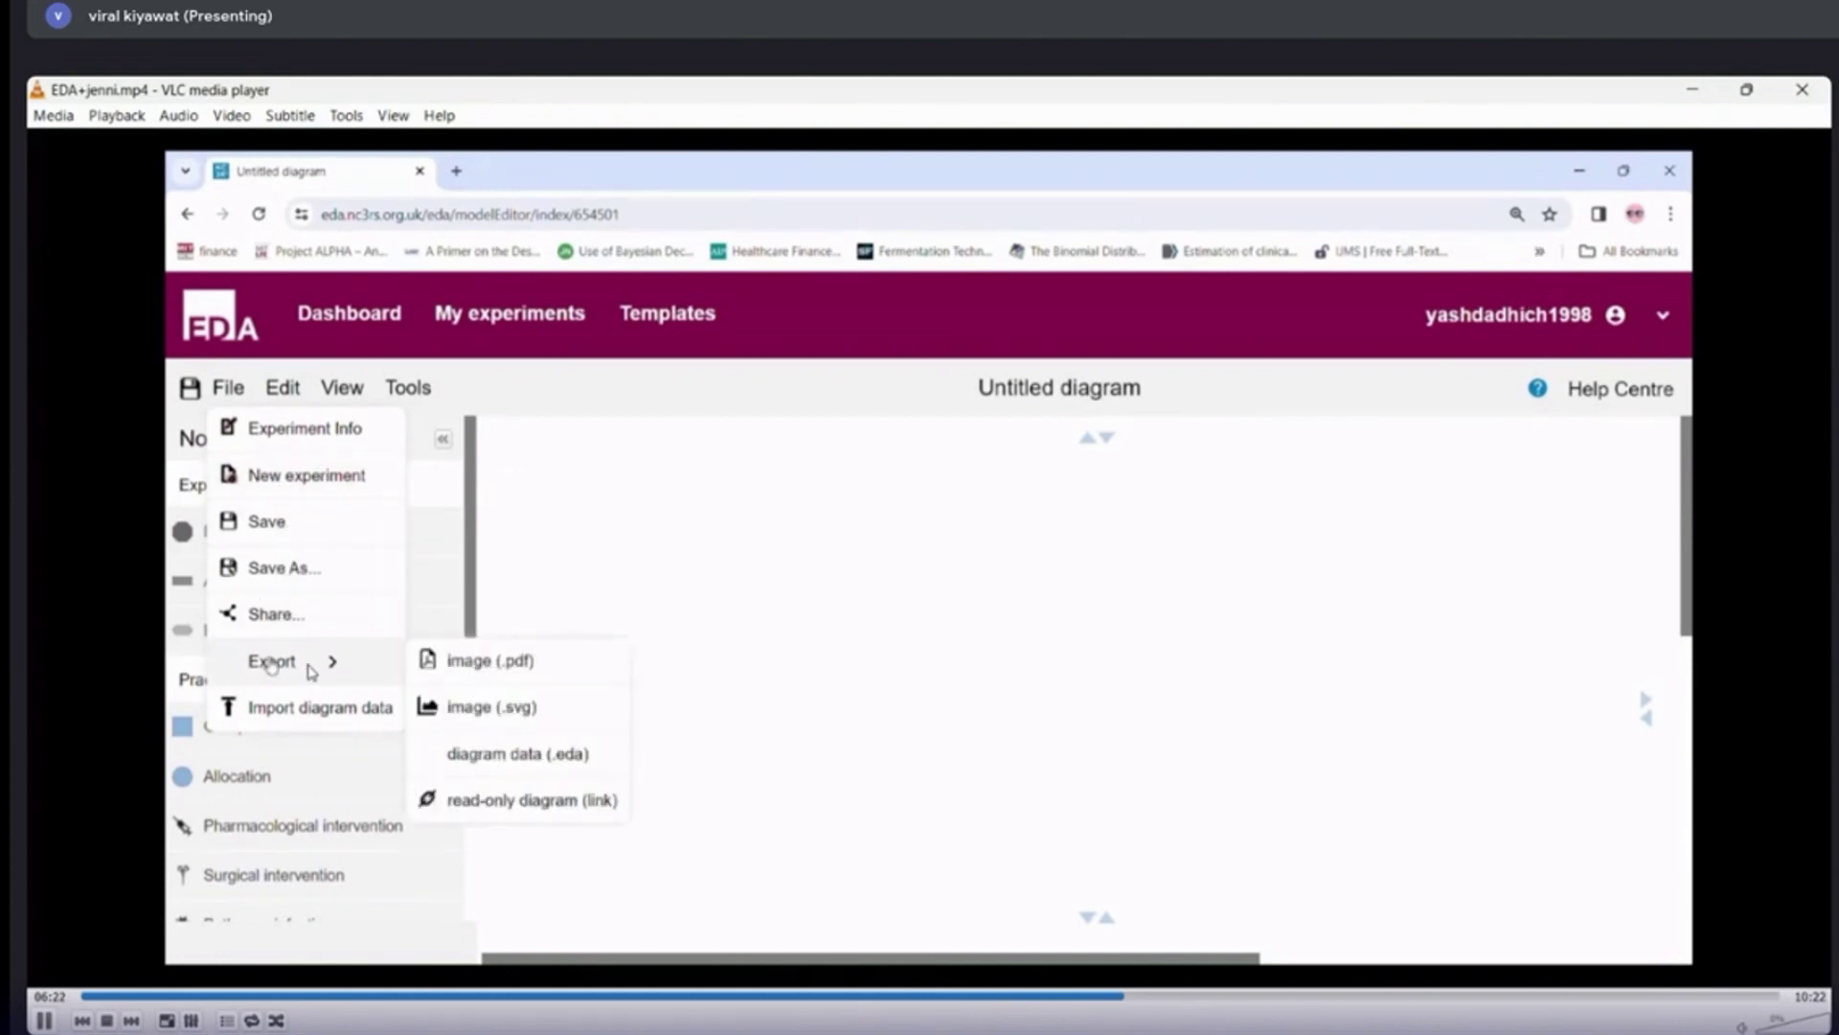
key(space)
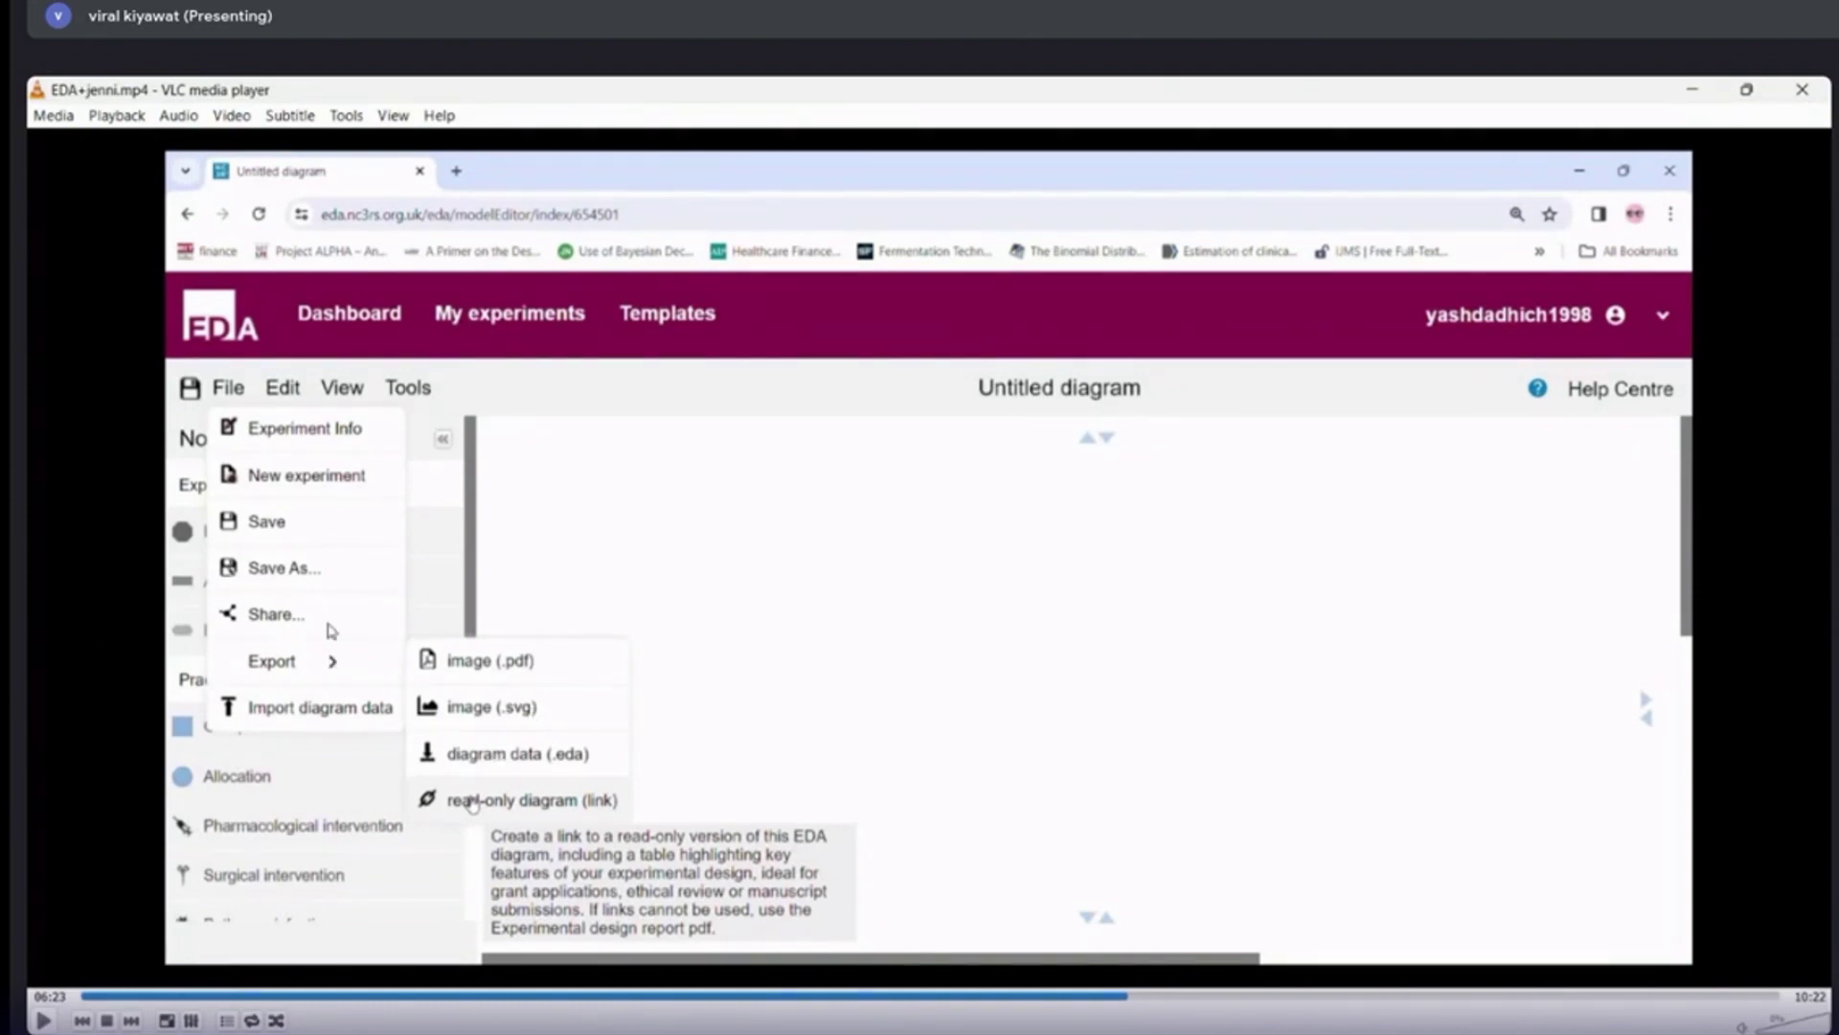
Step: Continue the video past the diagram import and view options, pausing at the editing commands (06:27) and the analysis tools (06:33)
key(space)
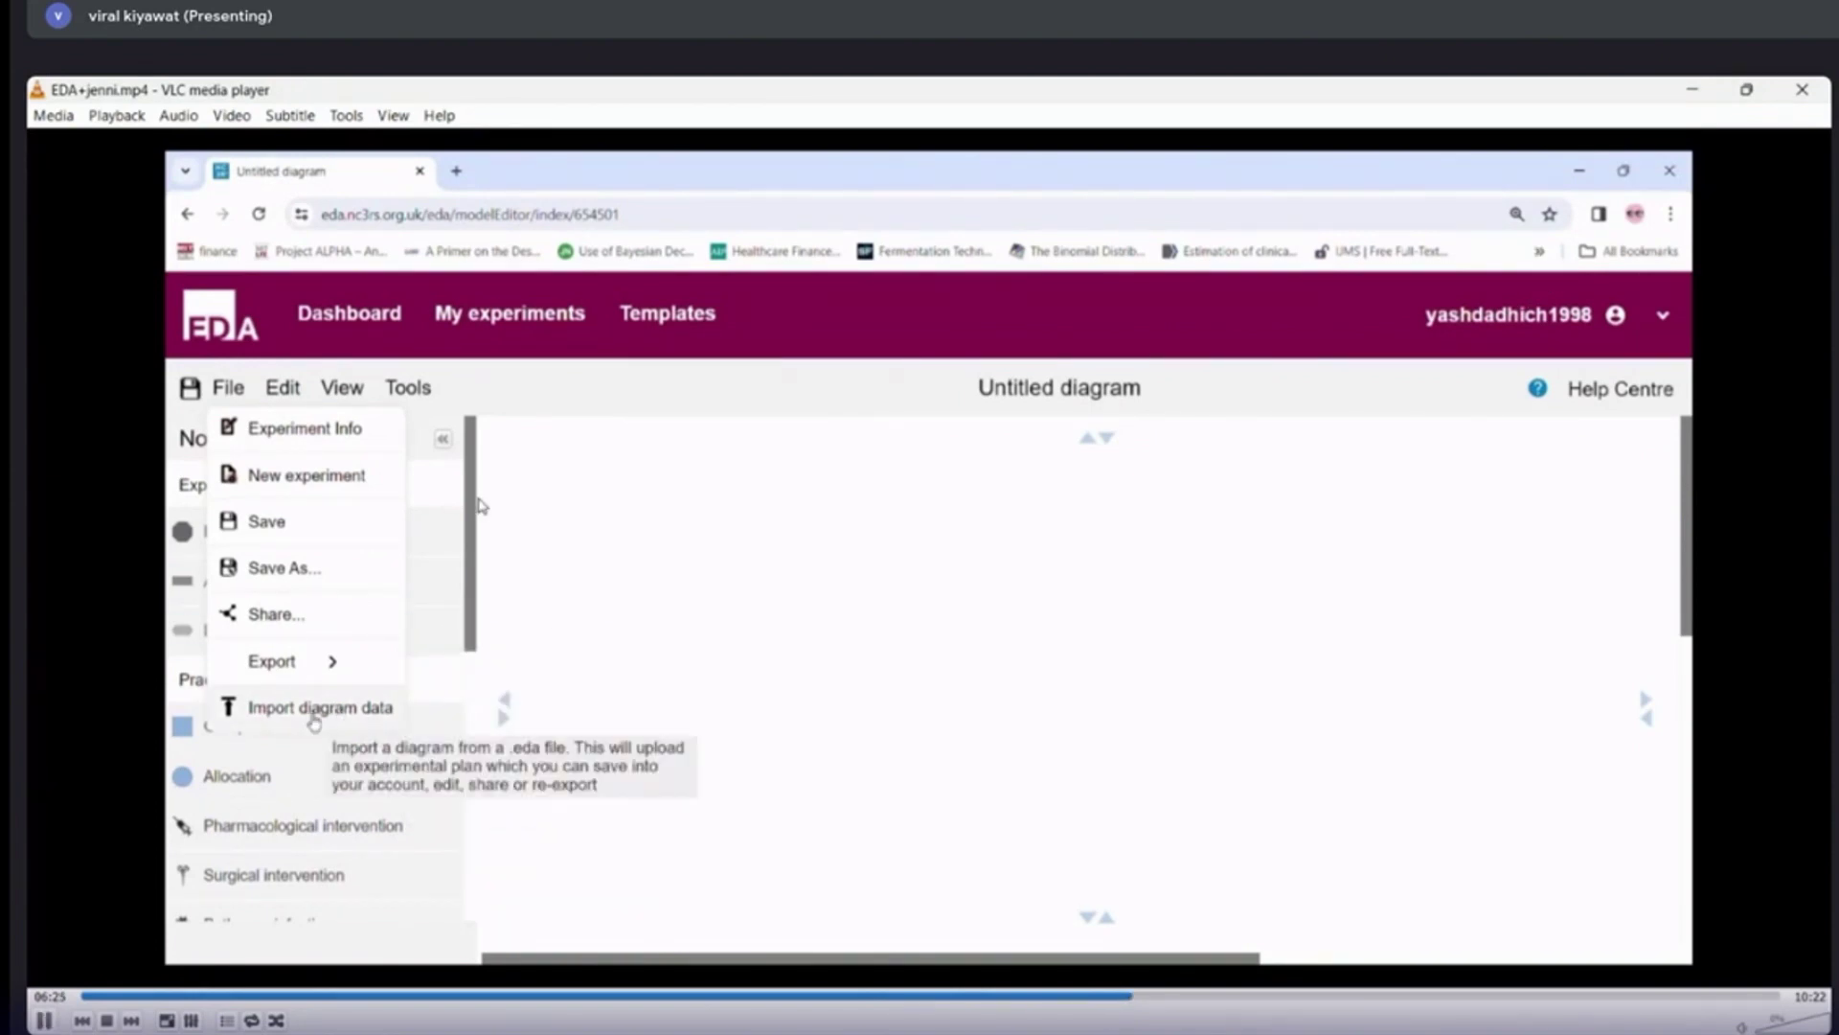
key(space)
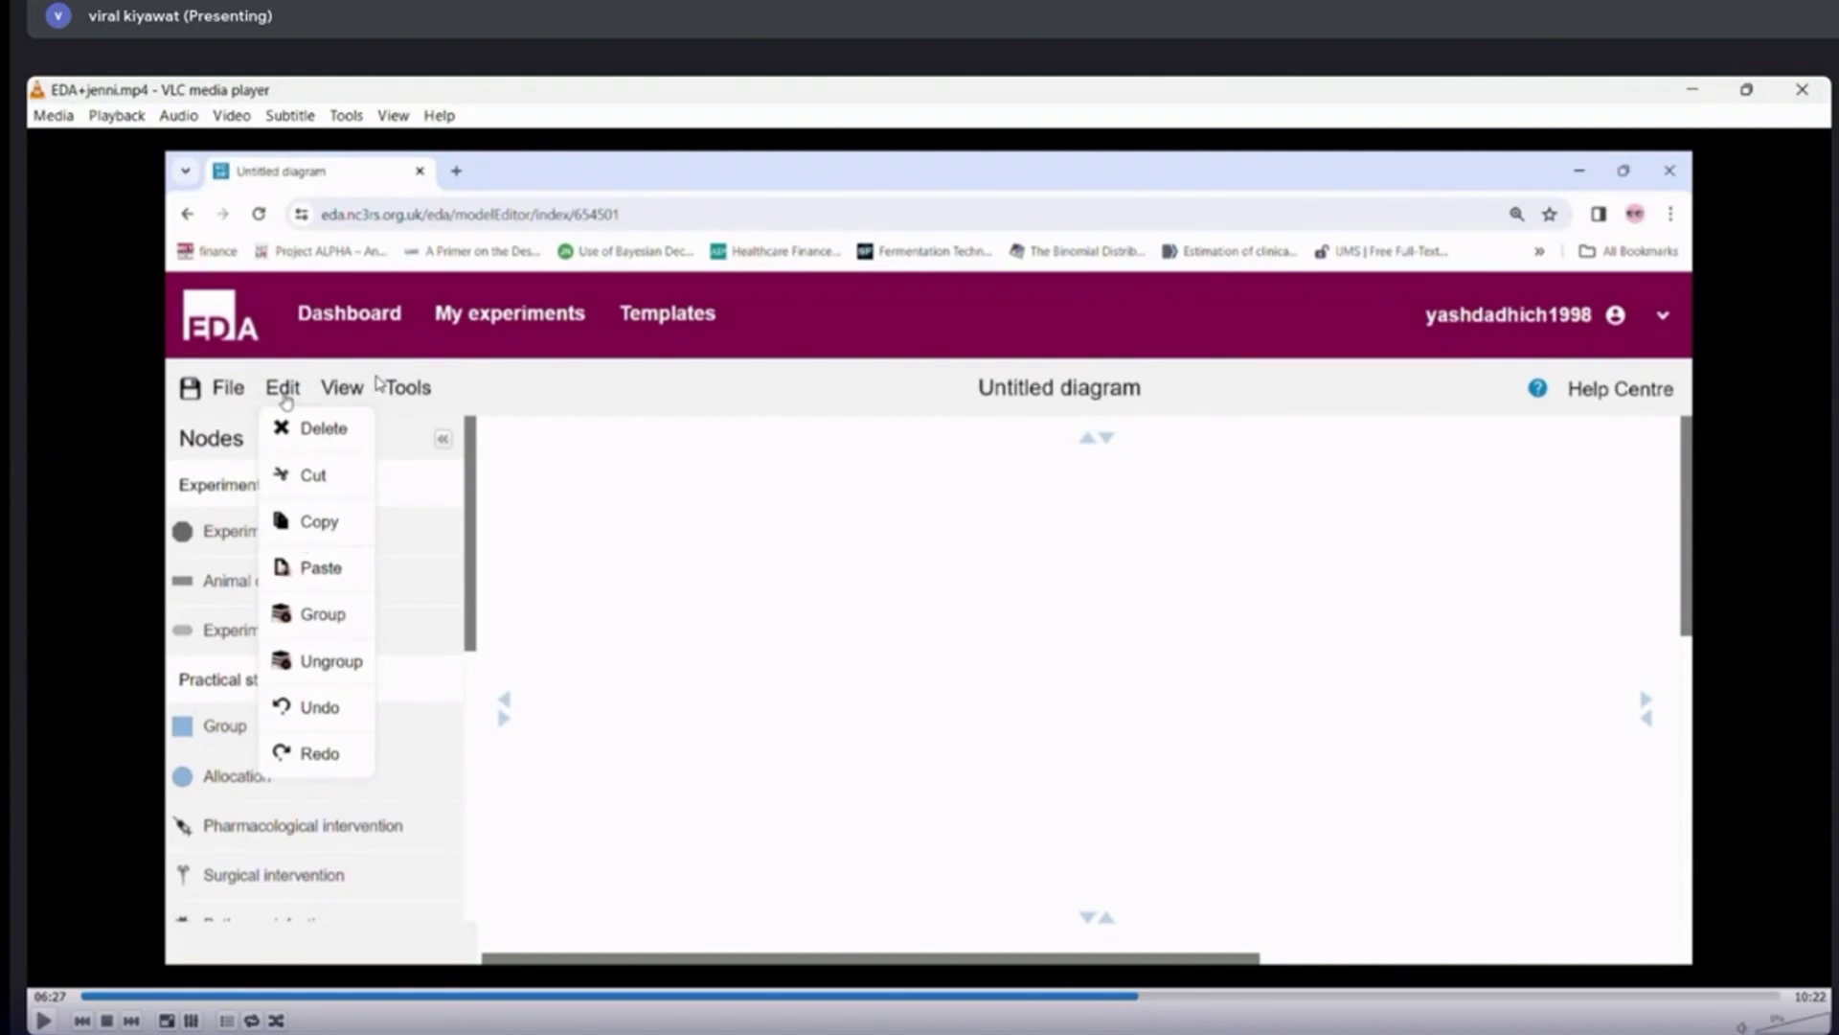
key(space)
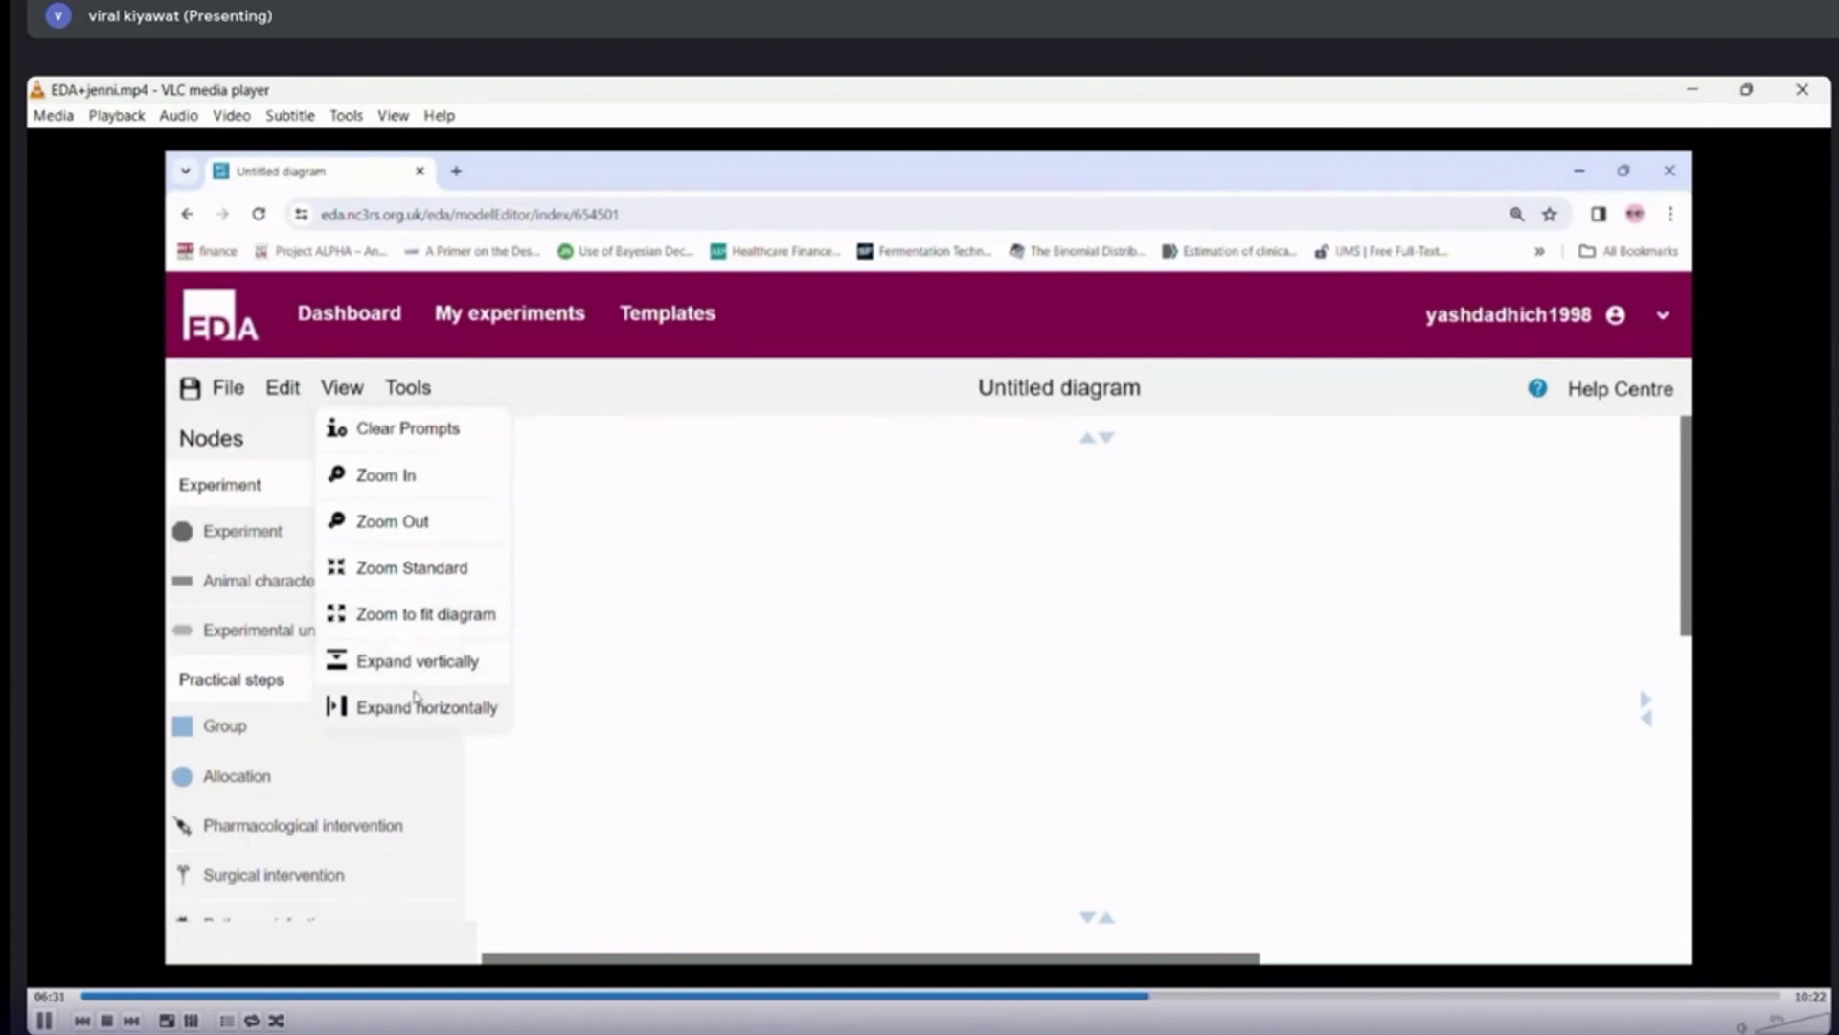
key(space)
key(space)
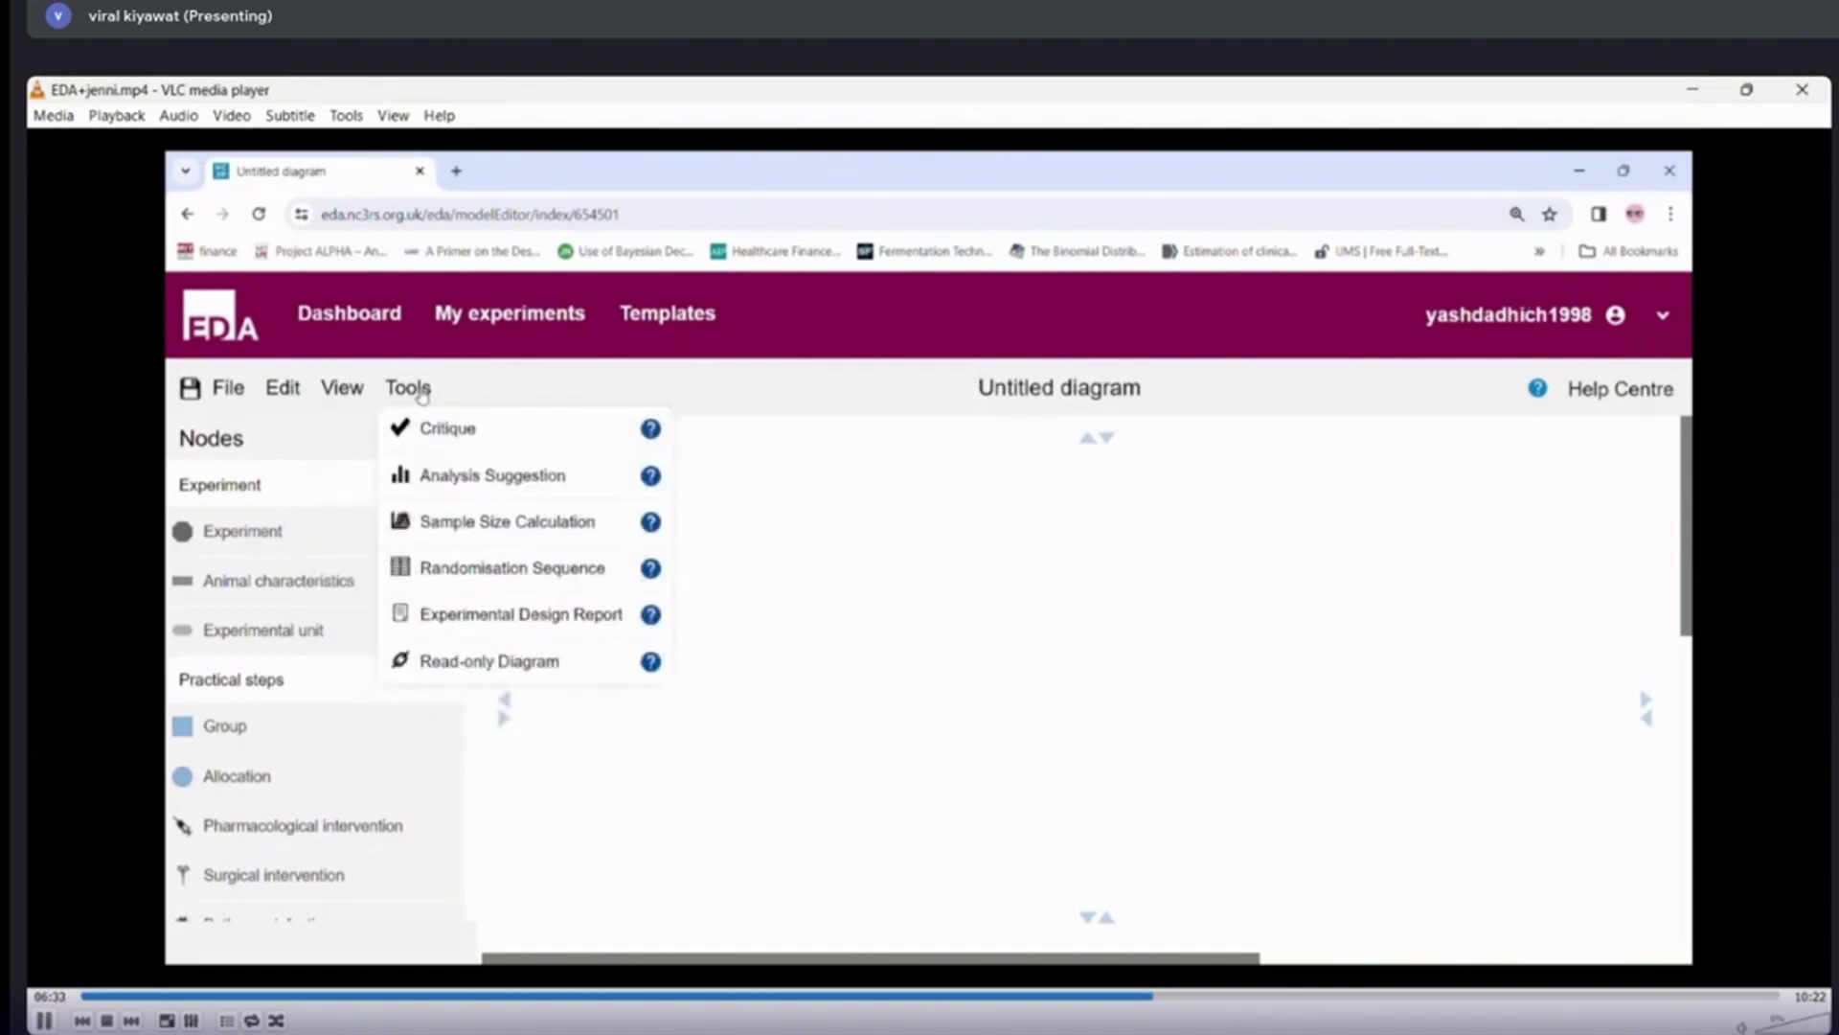
key(space)
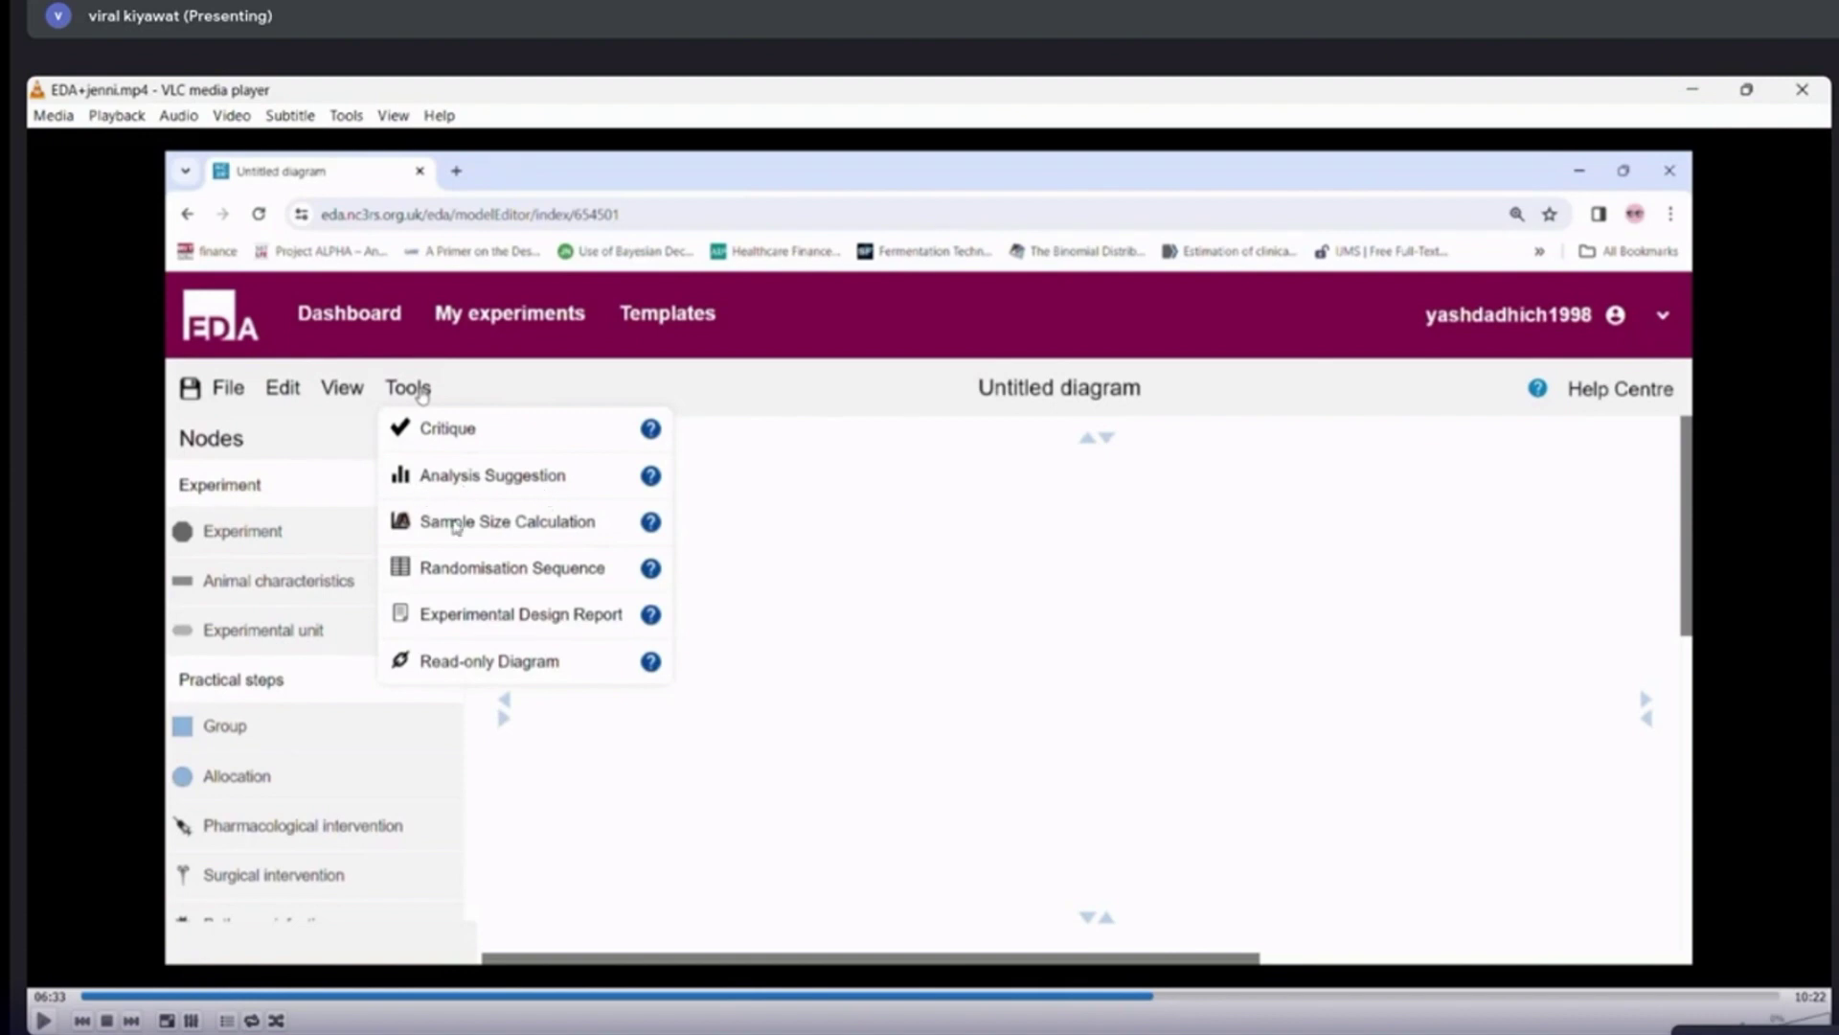
Step: Continue through the tool descriptions, pausing at the read-only diagram explanation (06:44) and the experiment planning title card (07:01)
key(space)
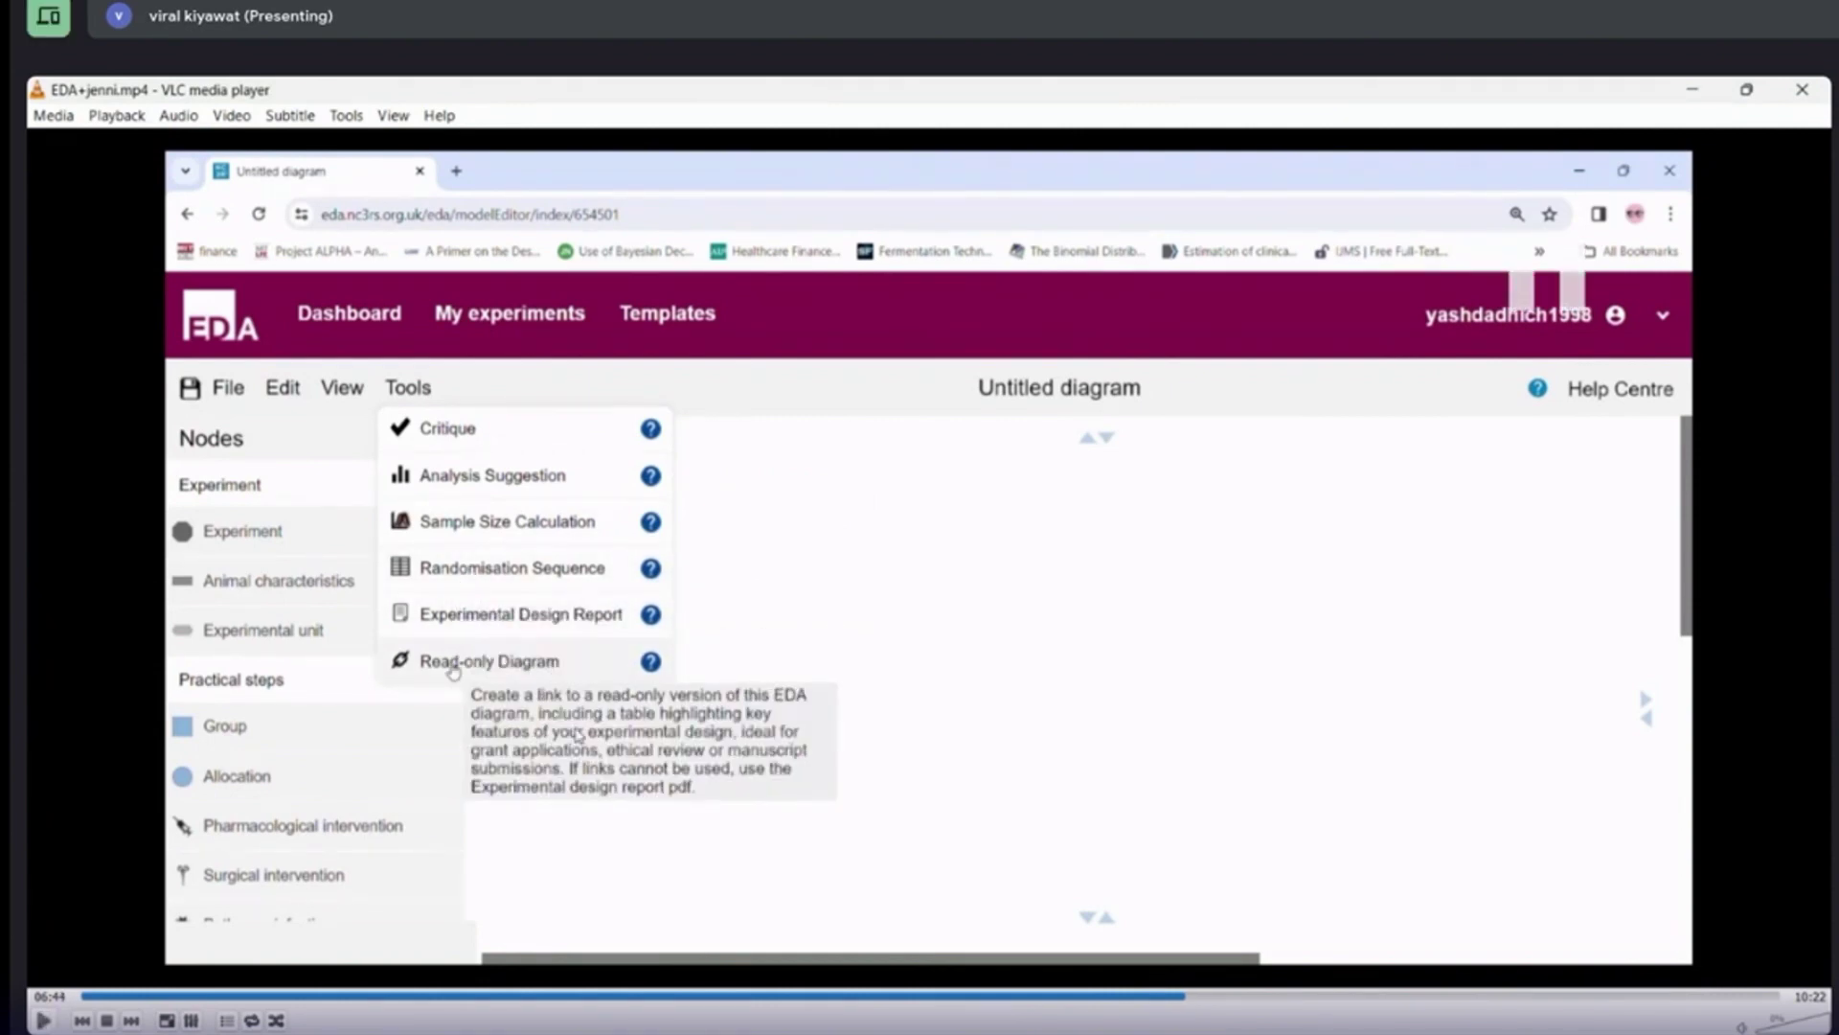
key(space)
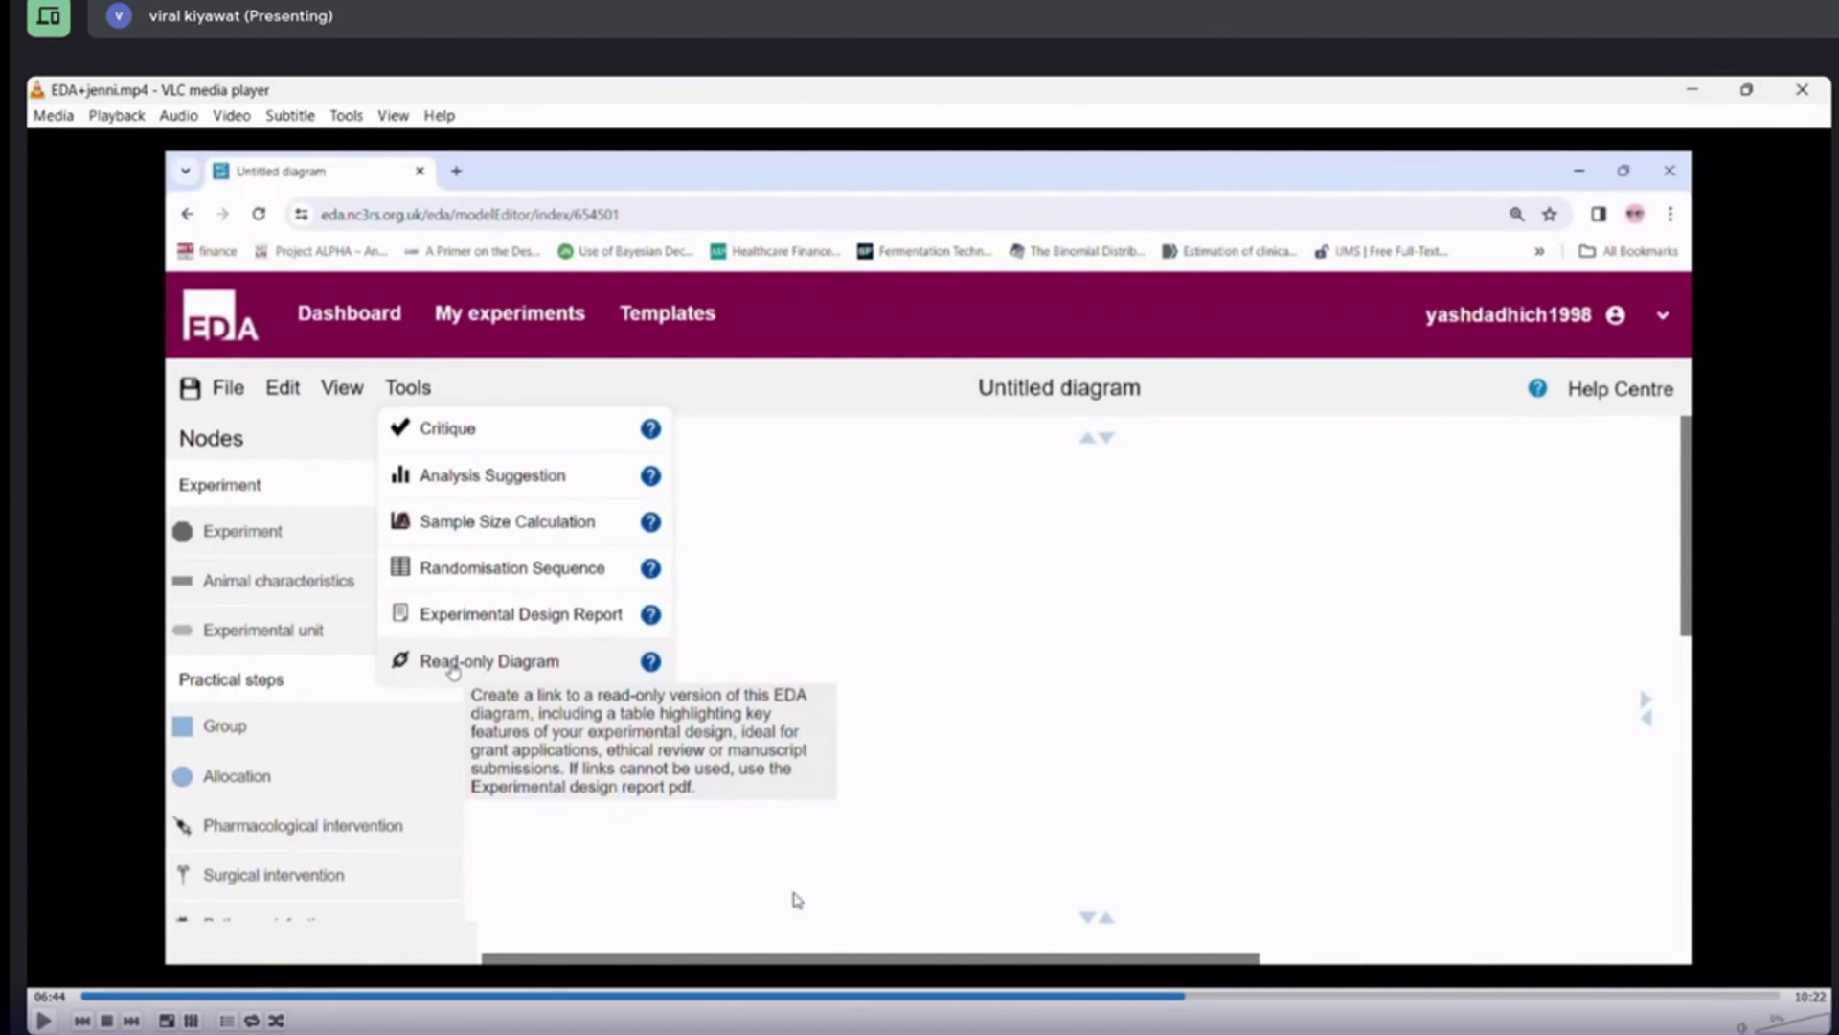
key(space)
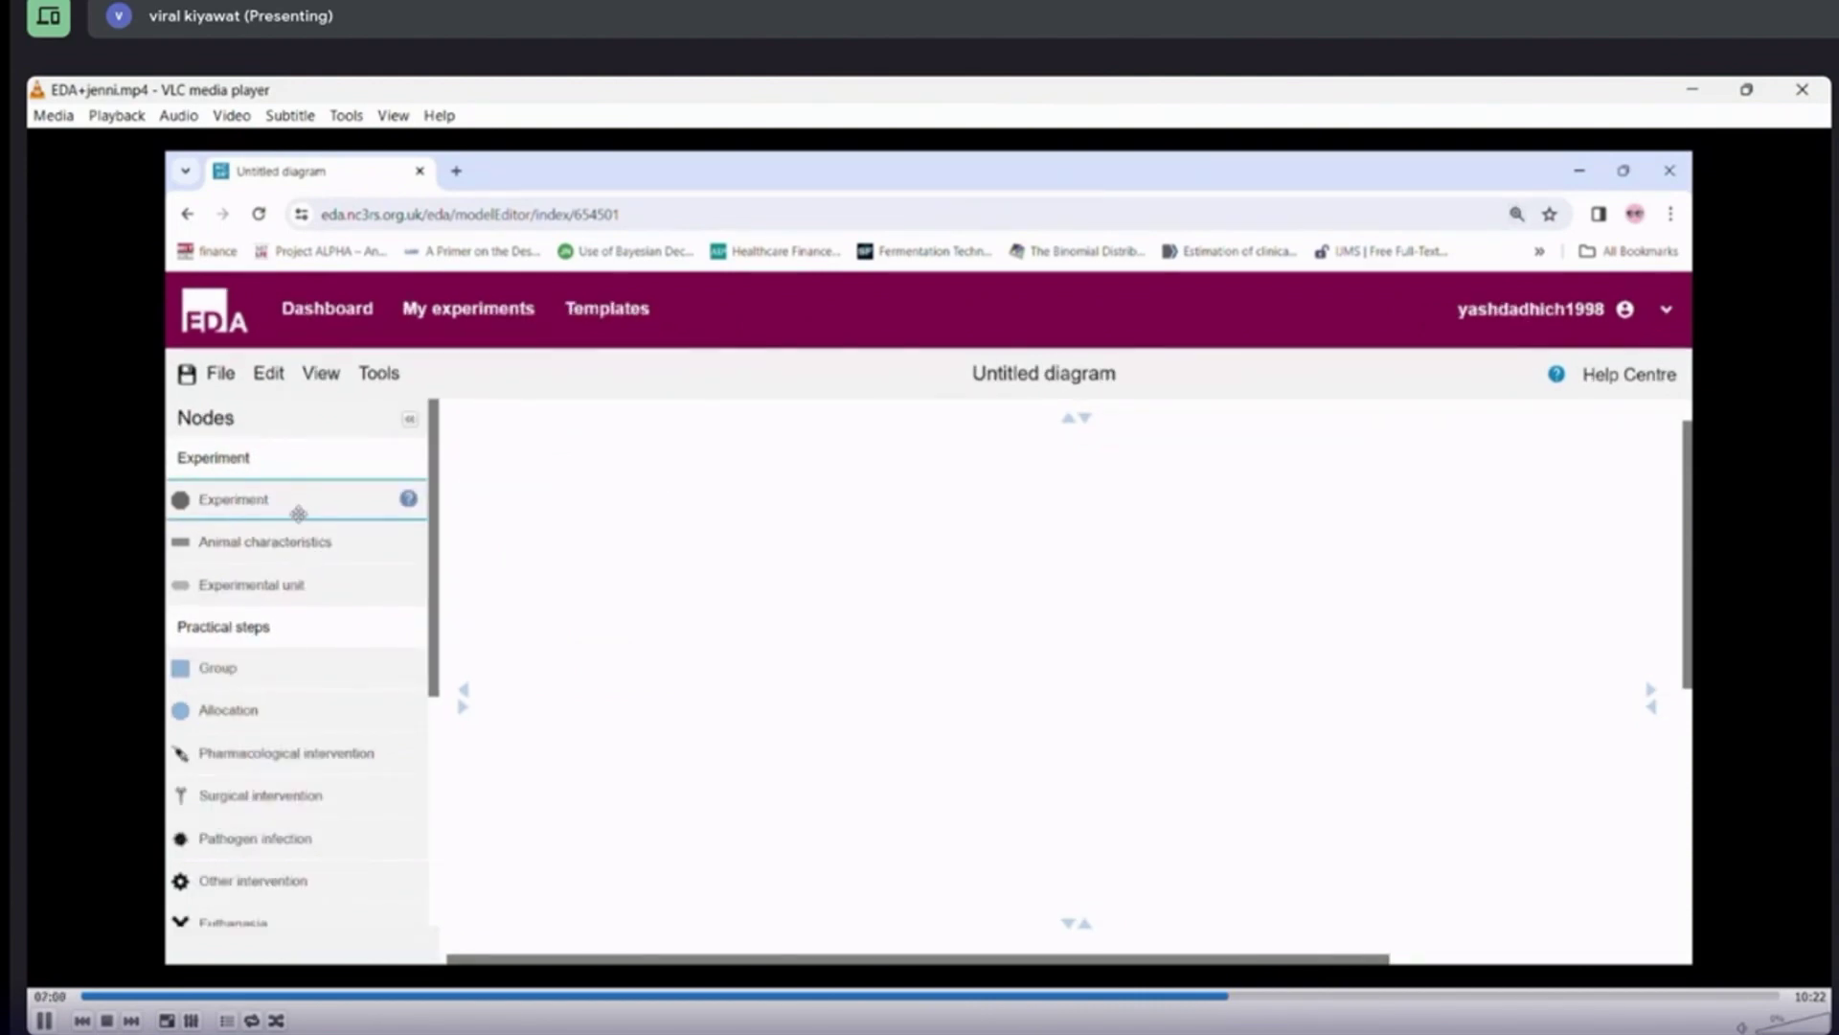
key(space)
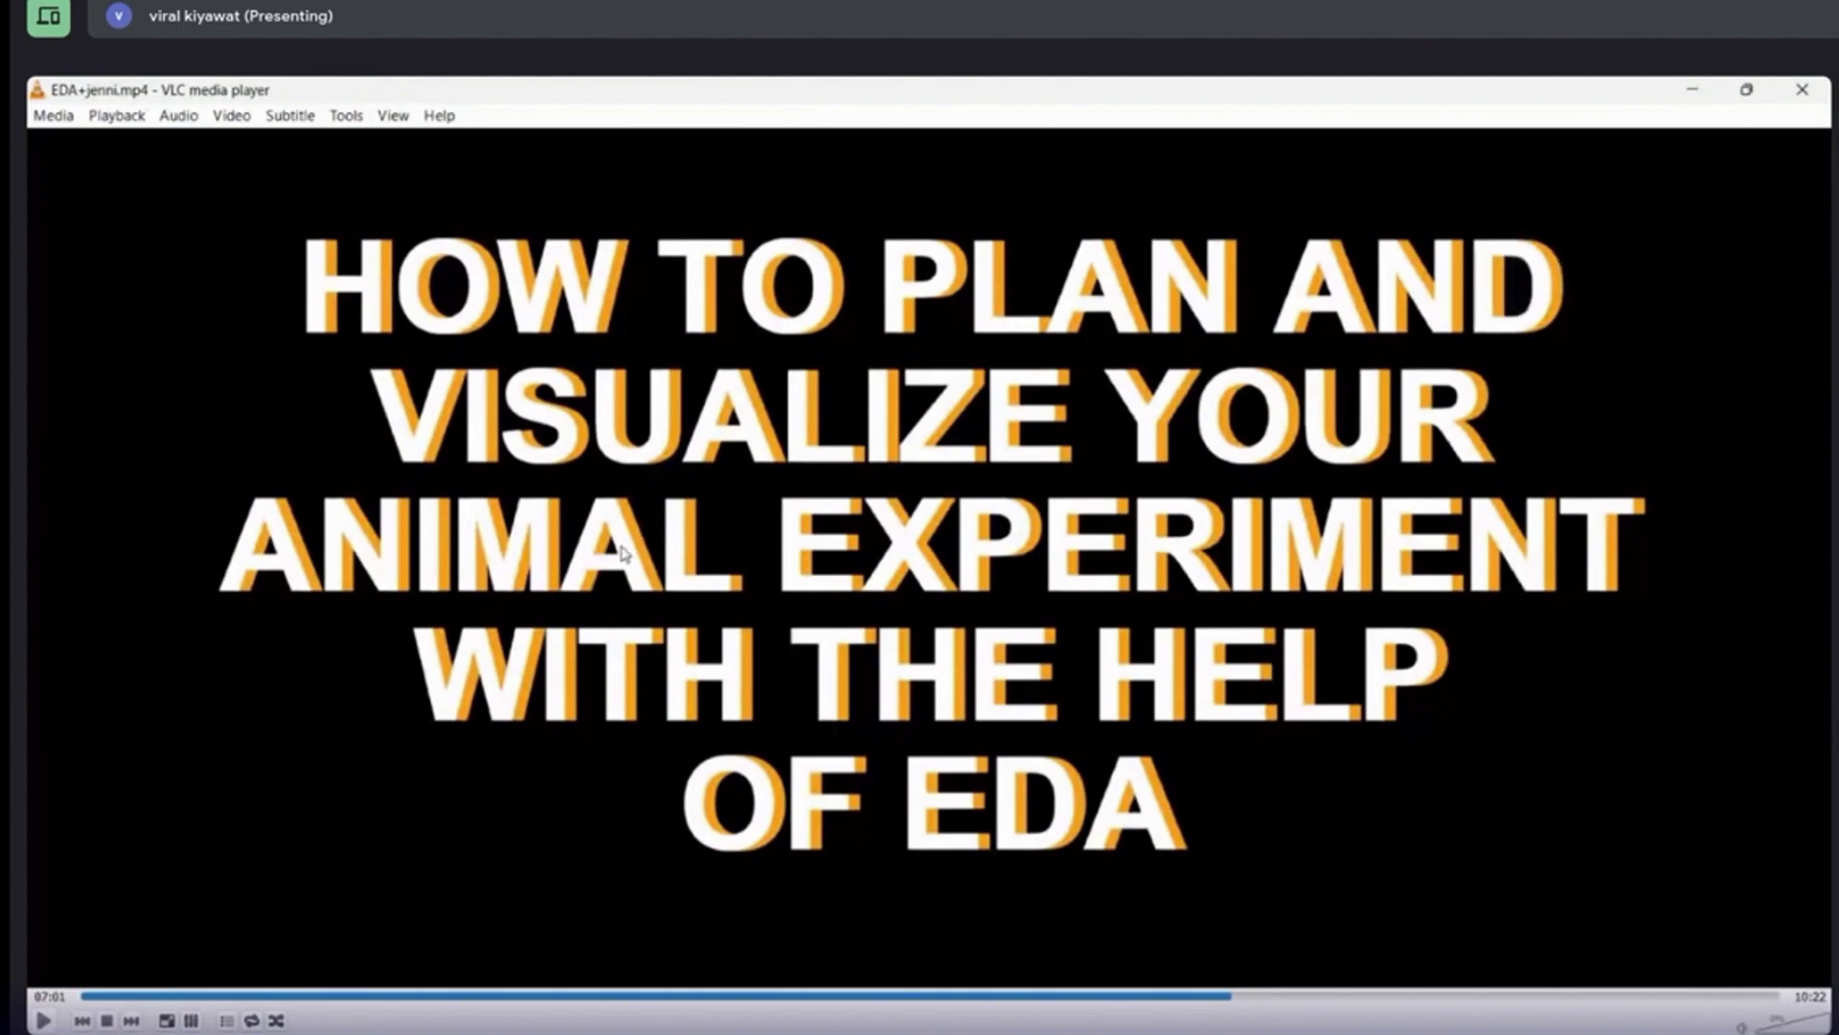
Step: Play the diagram-building section, pausing at the group and allocation nodes (07:21) and after the intervention nodes are added
key(space)
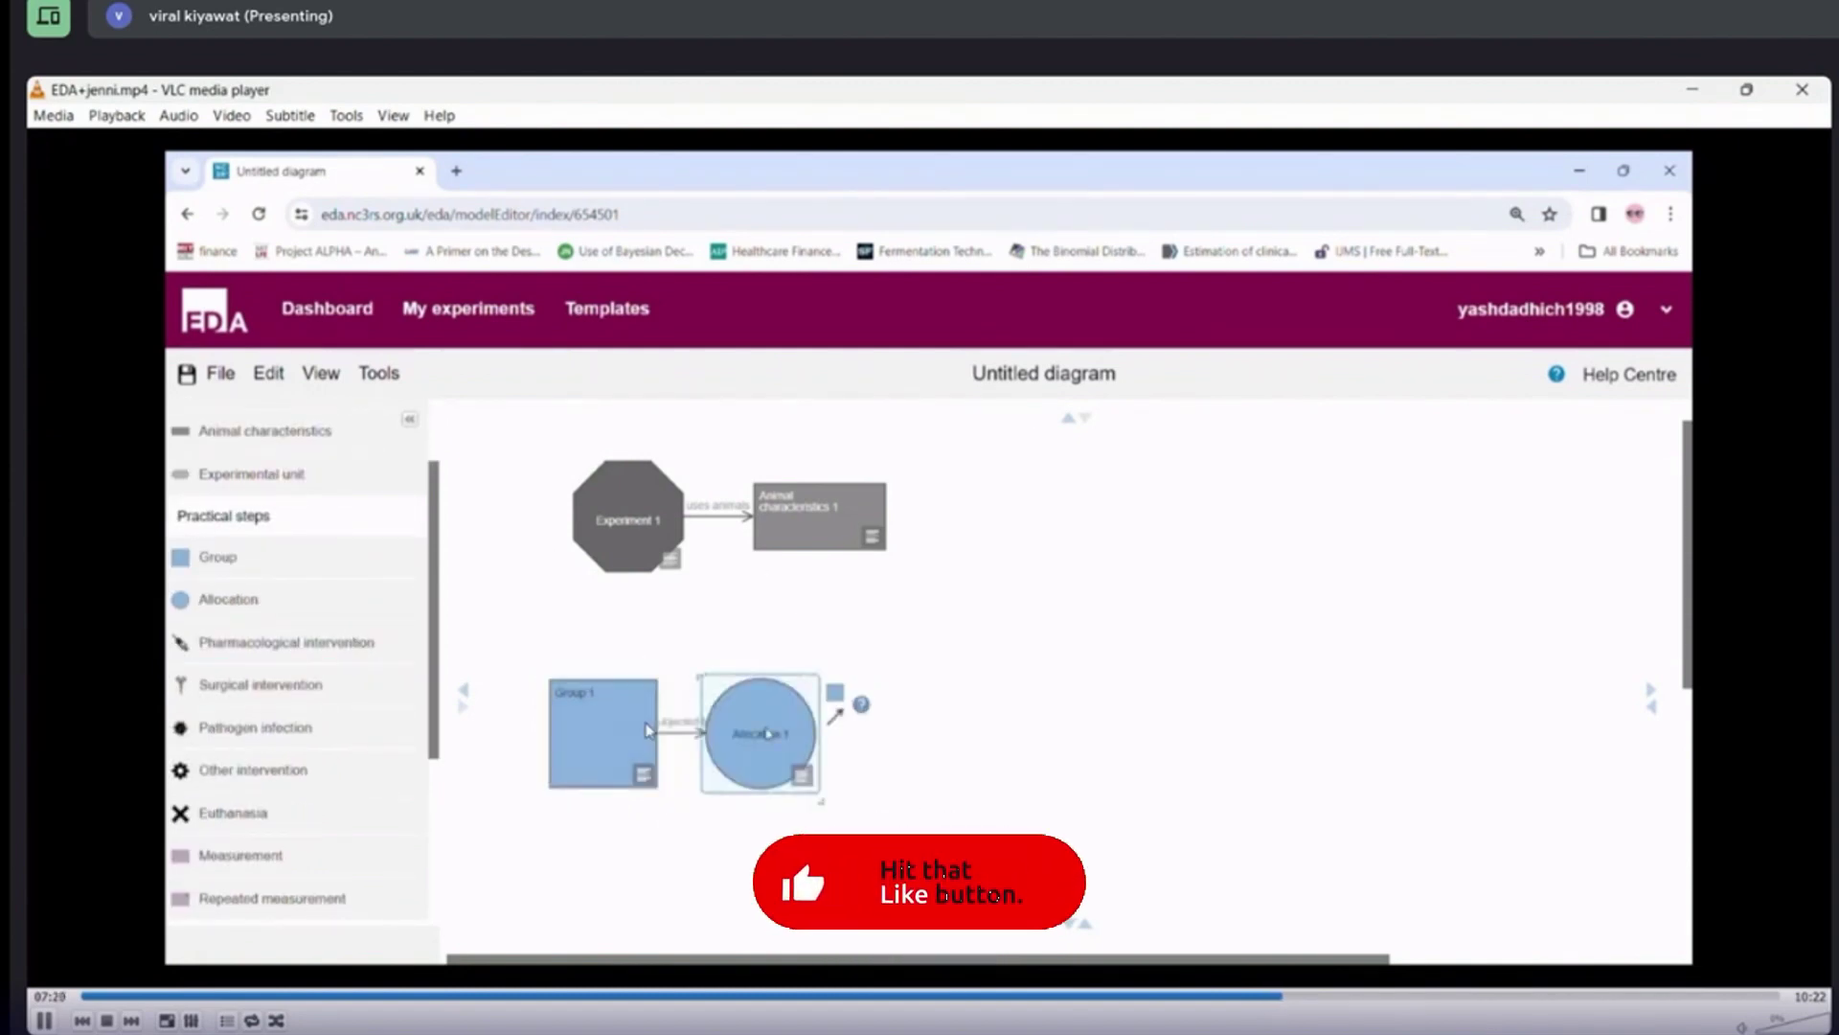
key(space)
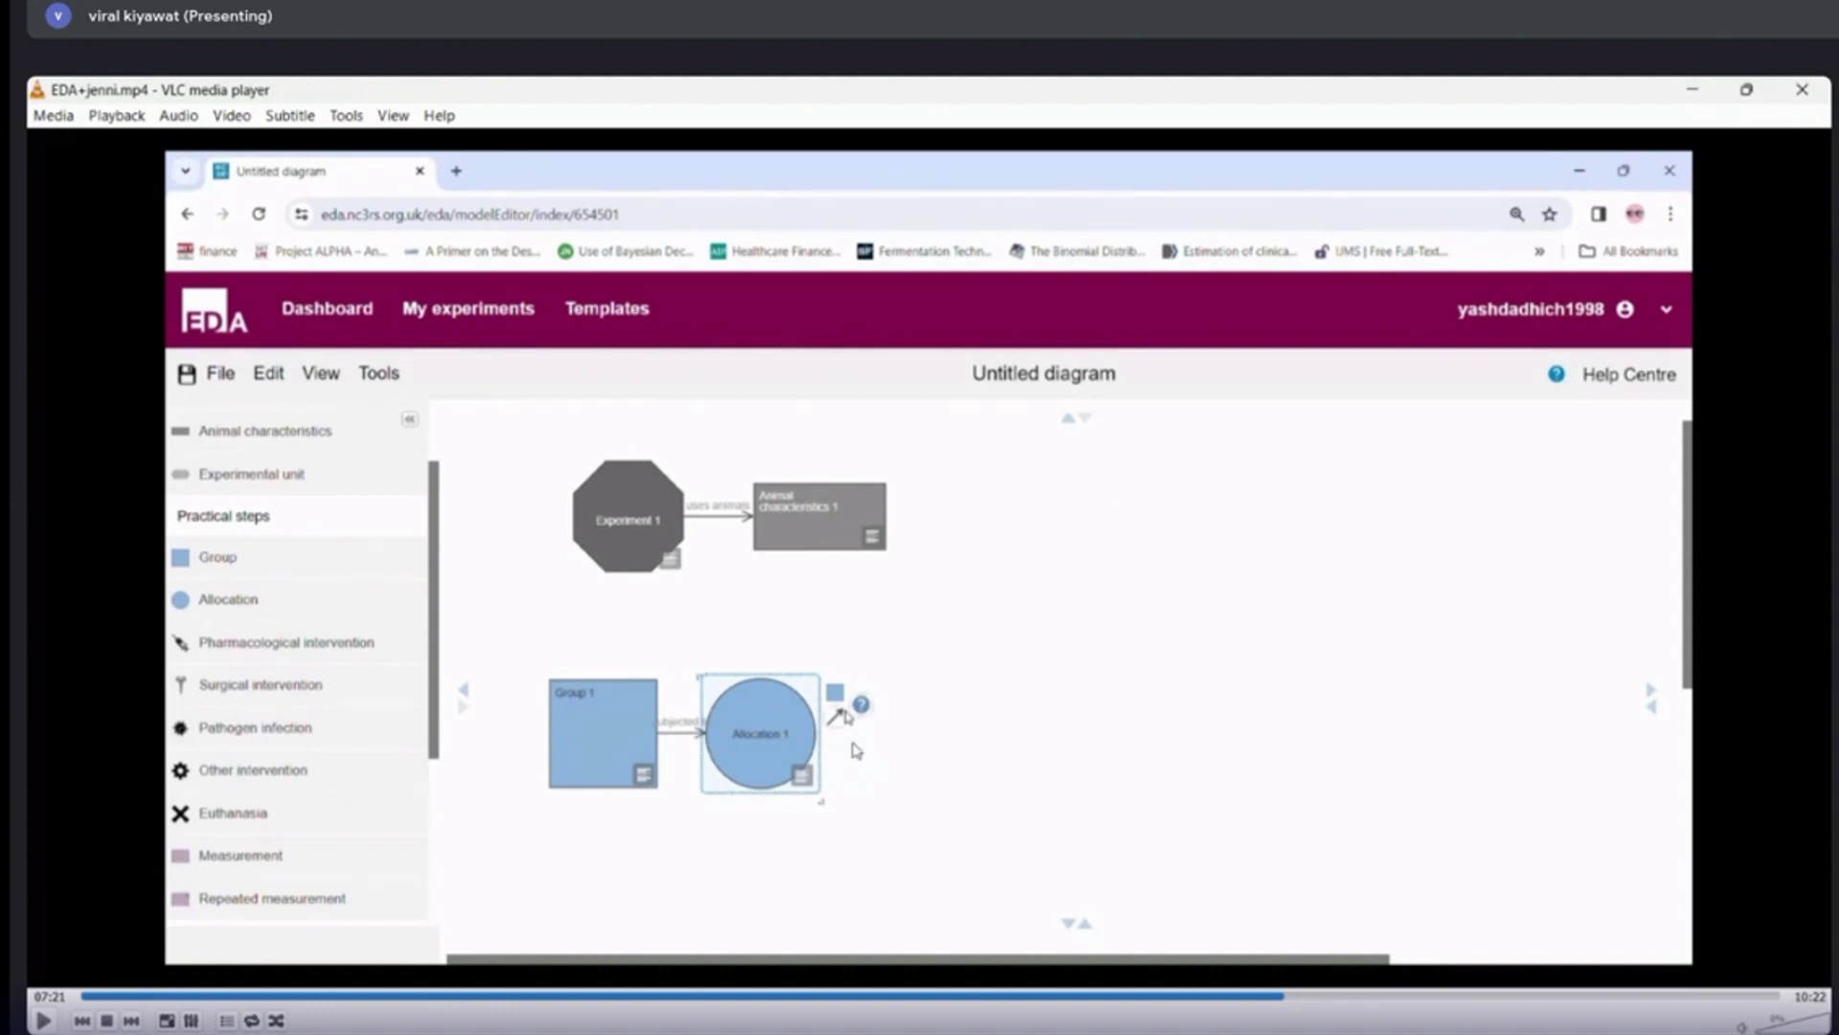
key(space)
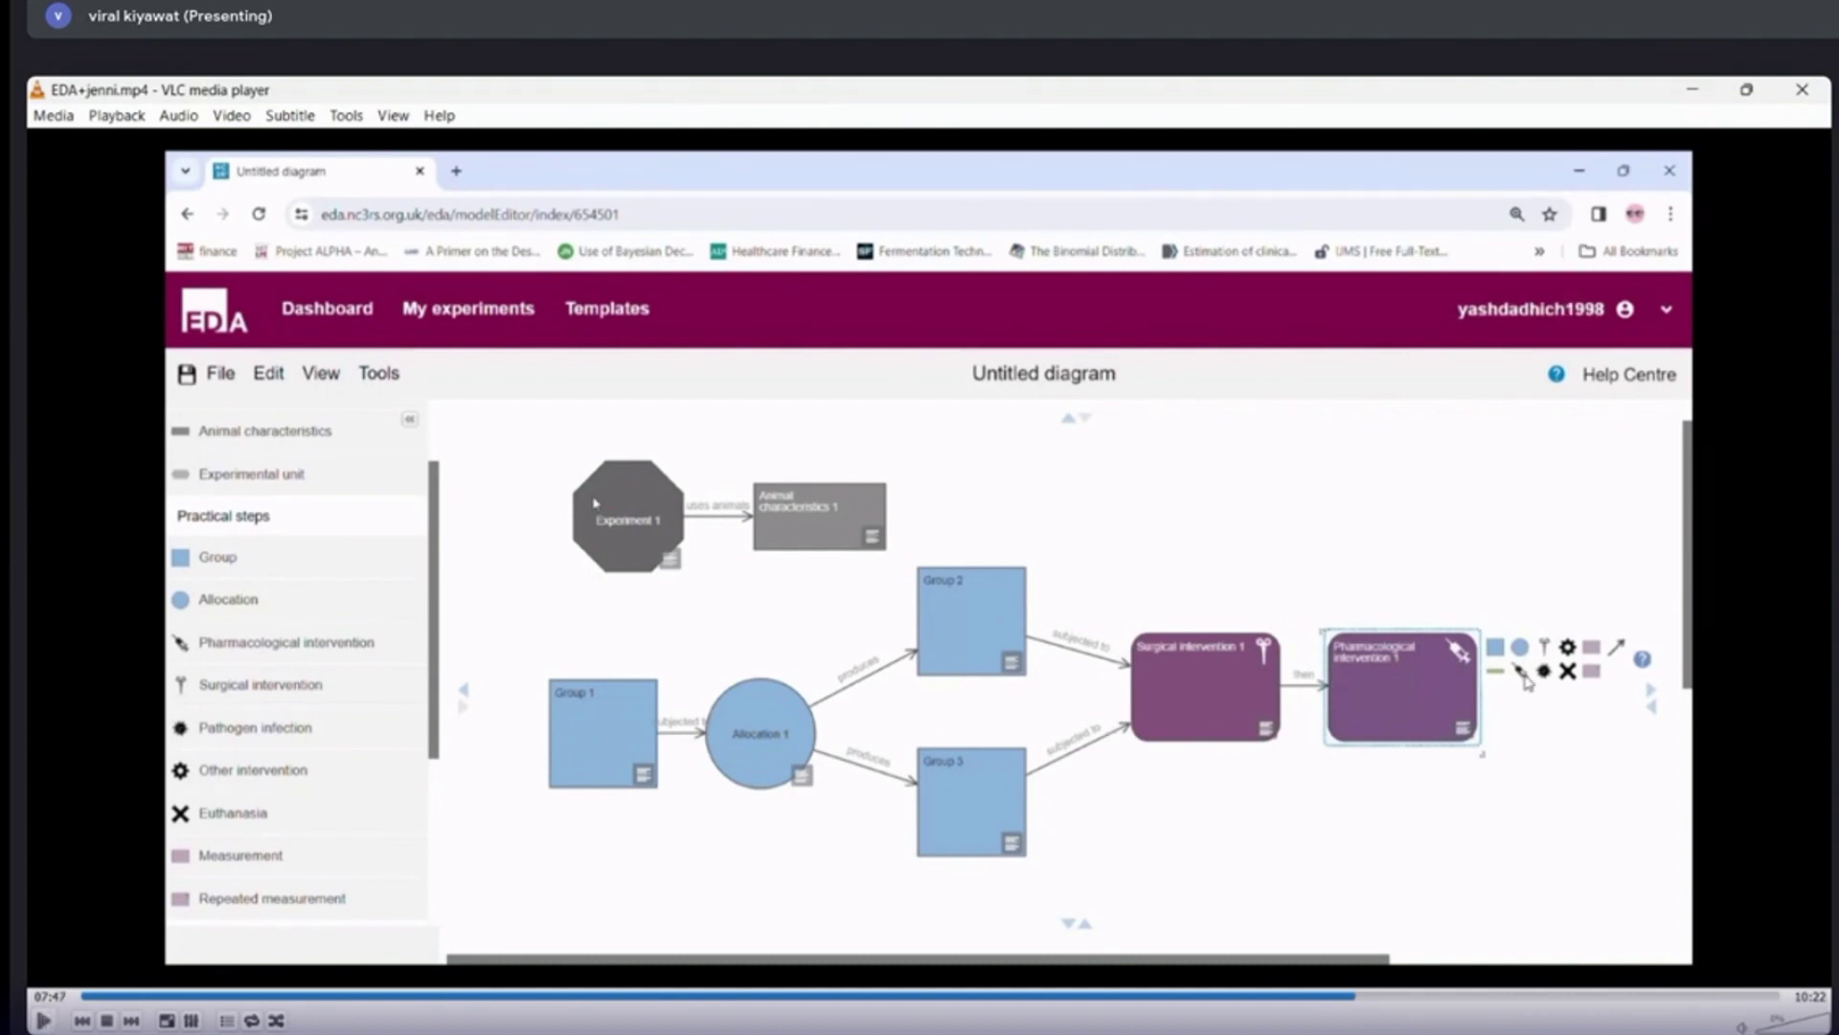
key(space)
key(space)
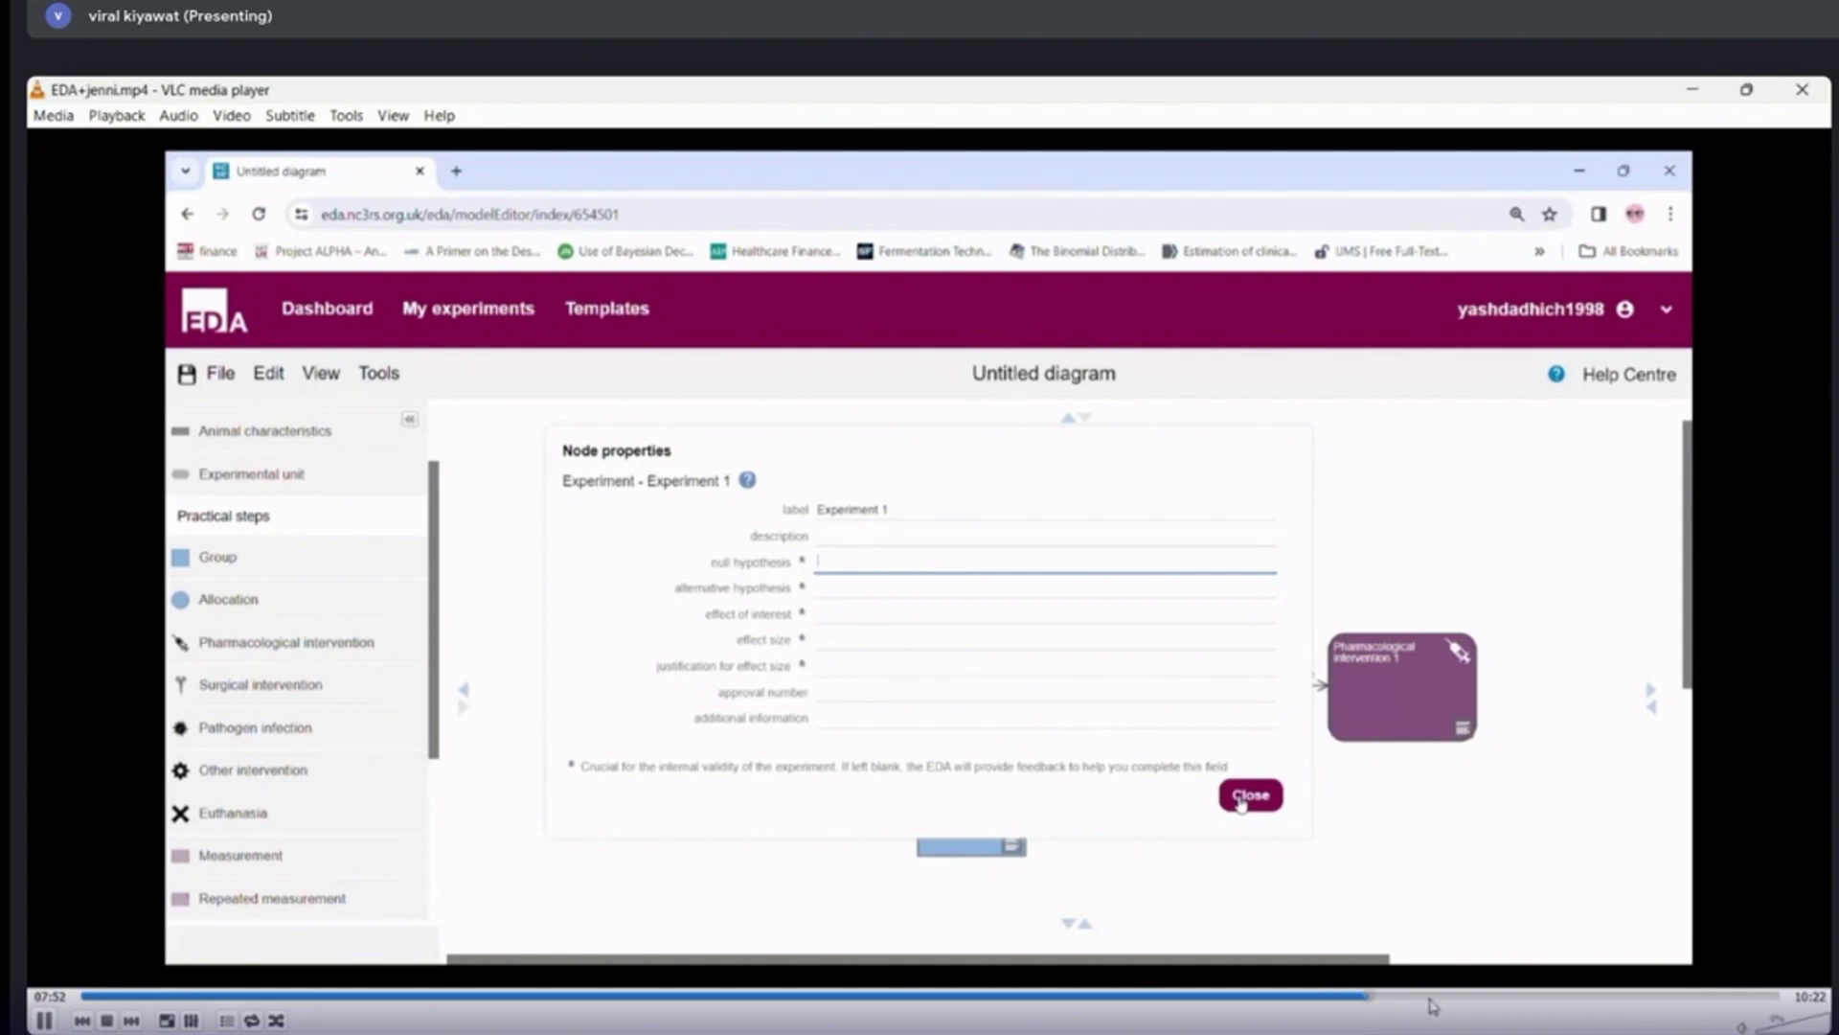
Step: Skip ahead to the animal characteristics properties and pause at the species choices (07:57), then resume playback
click(1384, 997)
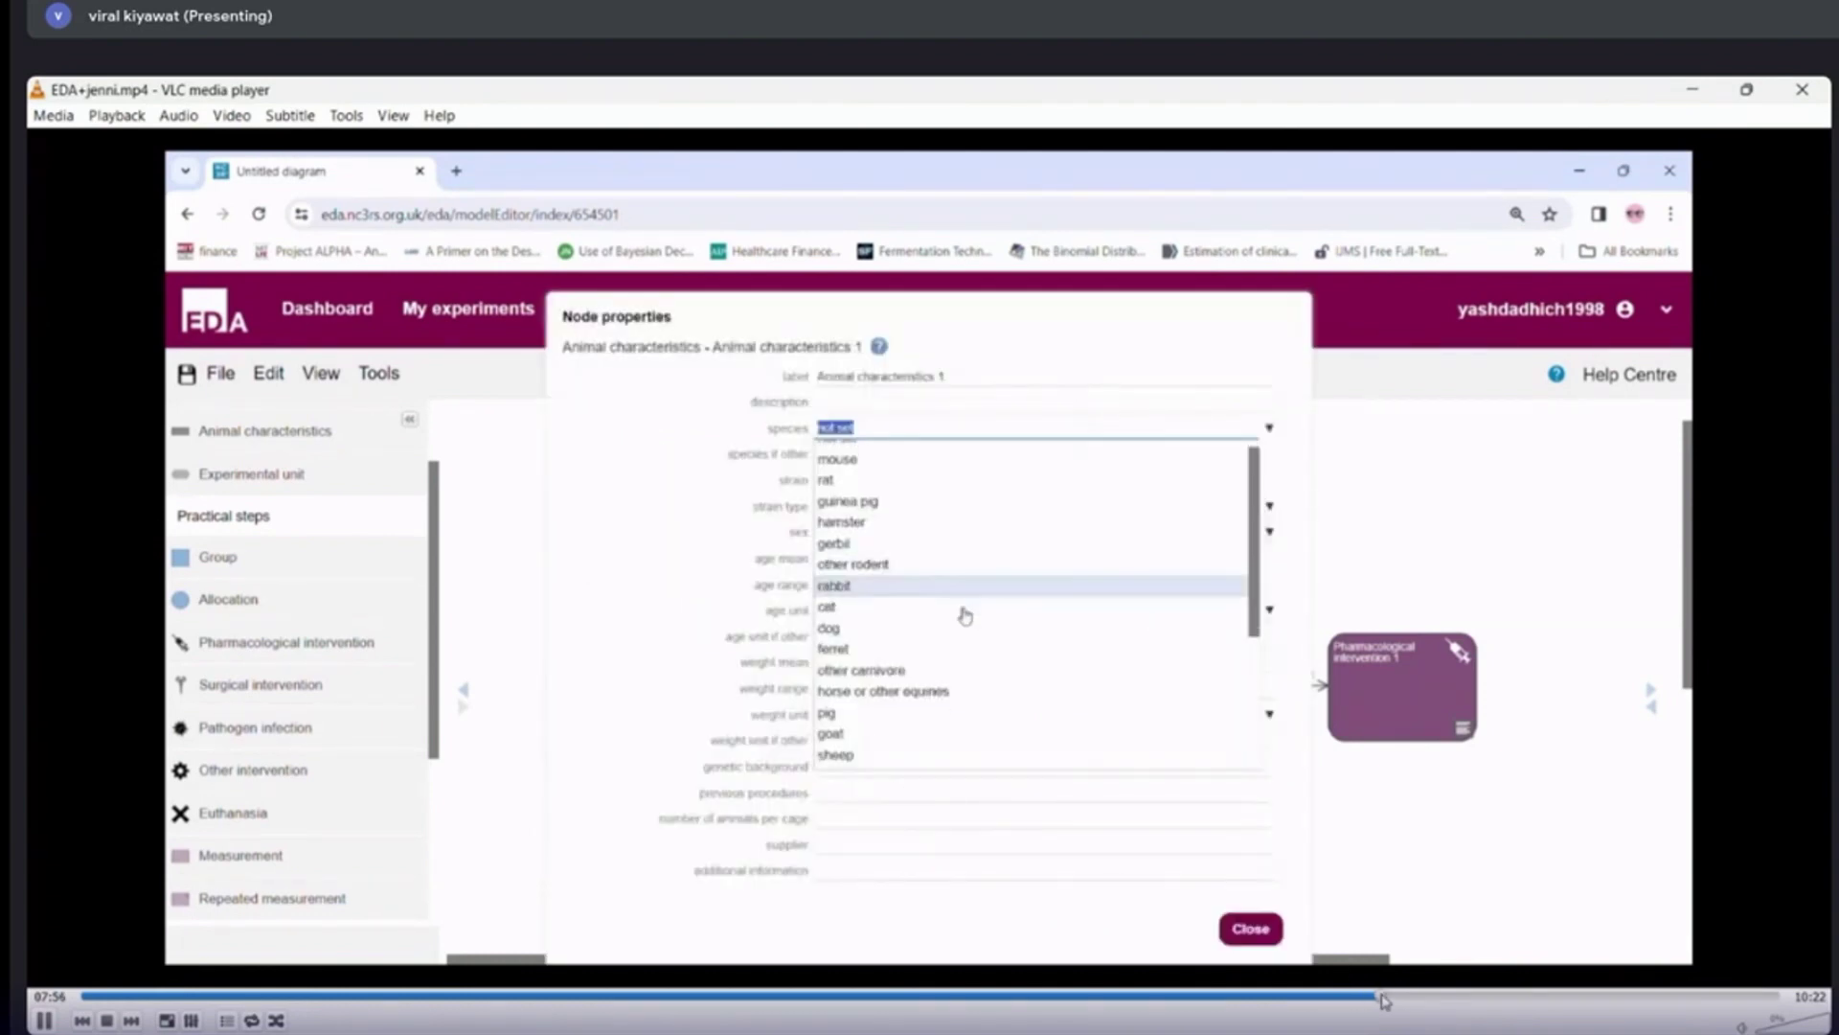
key(space)
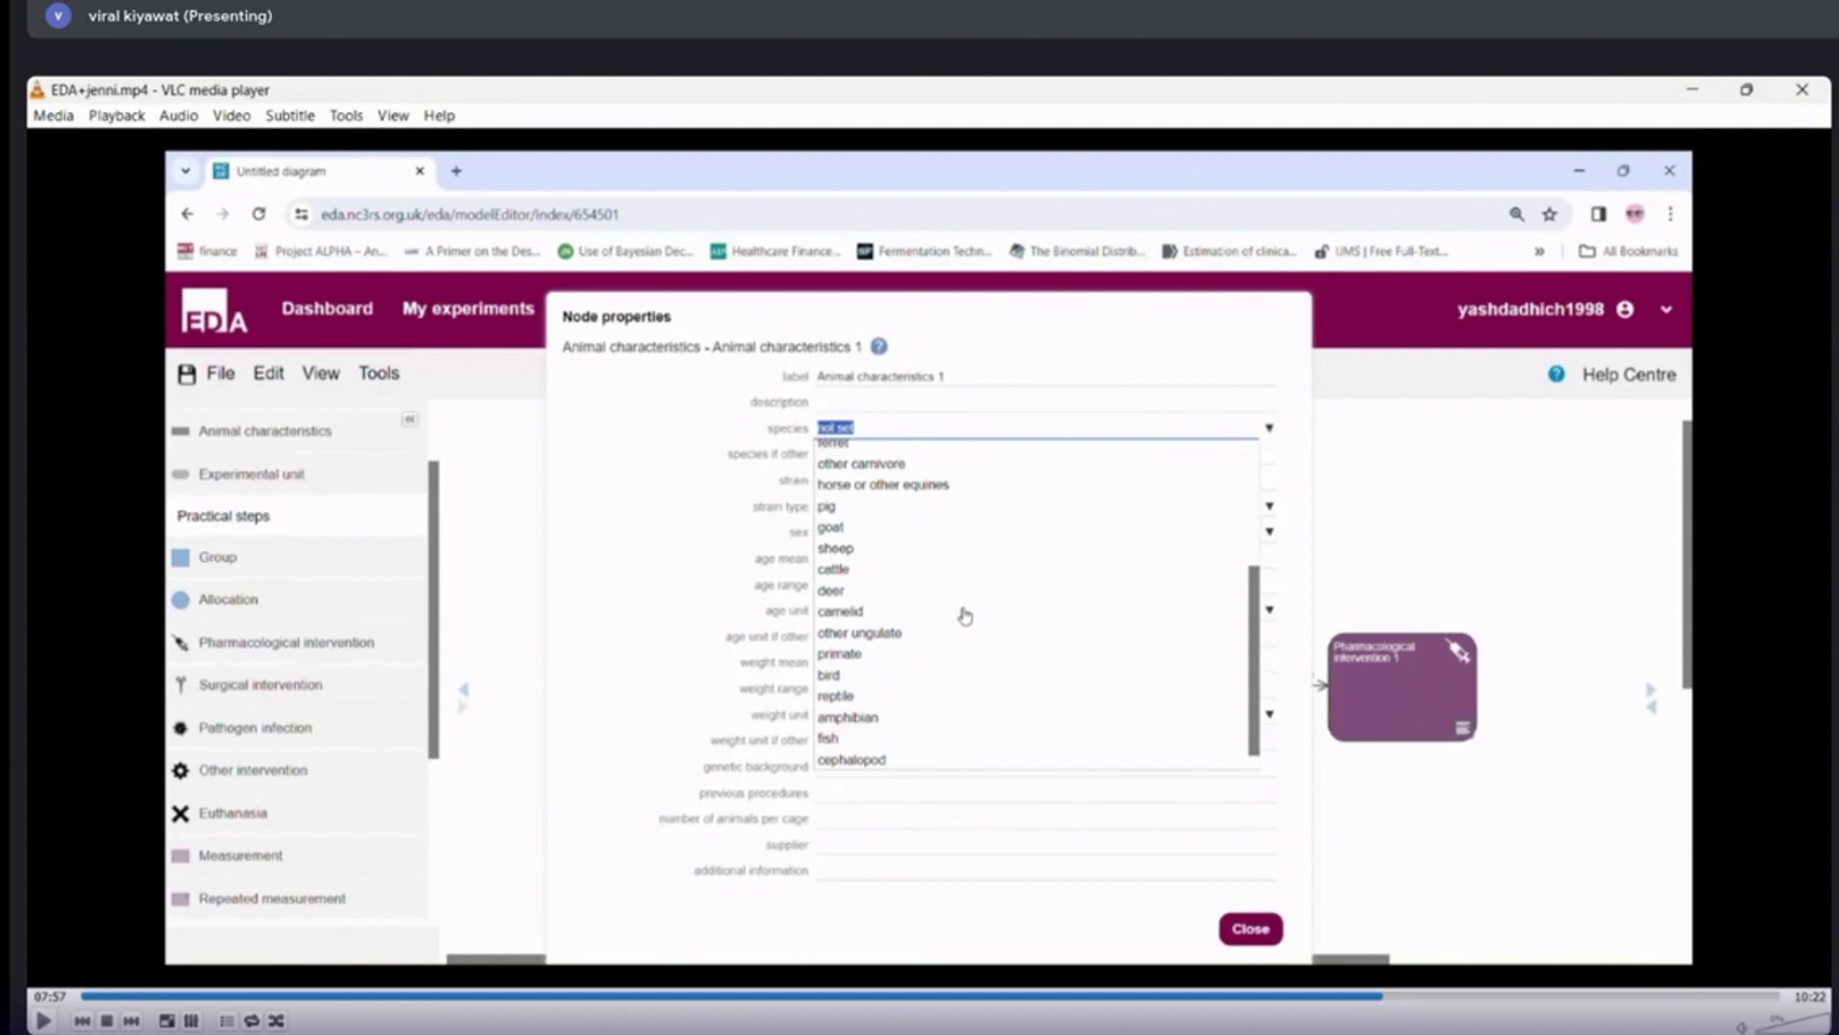
key(space)
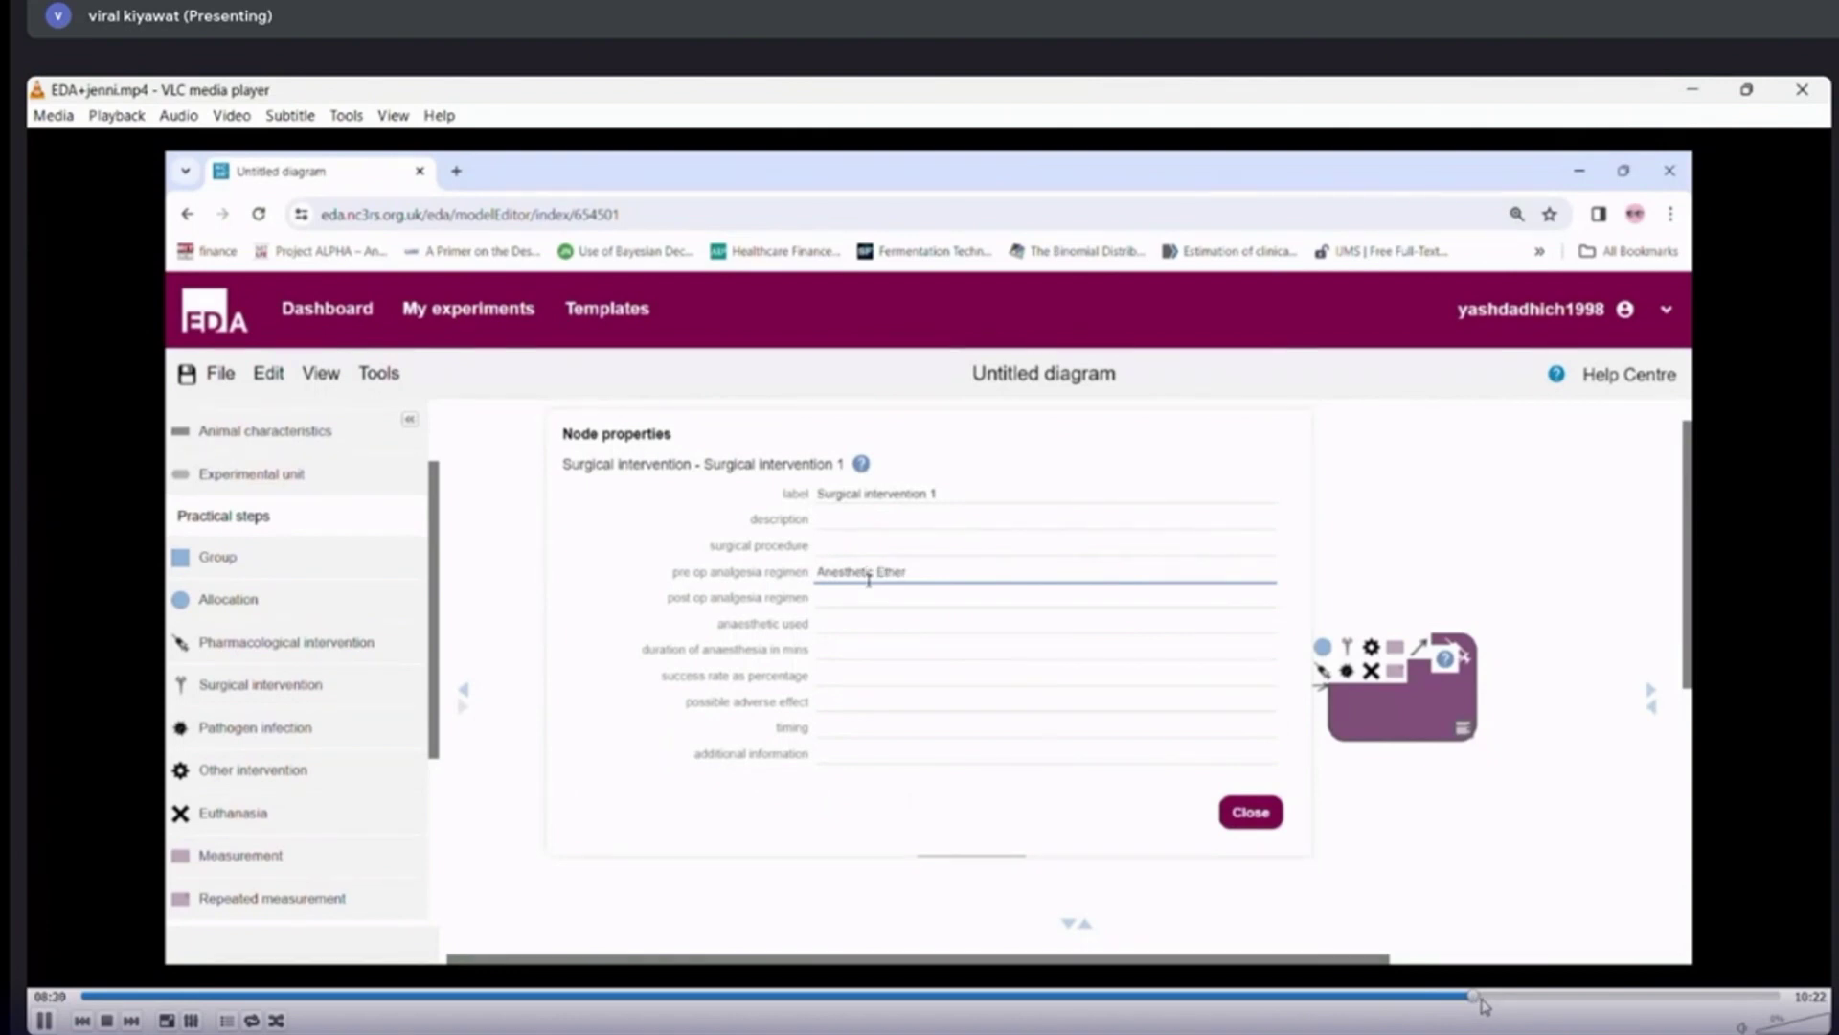
Step: Skip ahead to the pharmacological intervention properties at about 08:47 and pause at the mode of administration choices (08:51)
drag(1494, 1000, 1523, 1000)
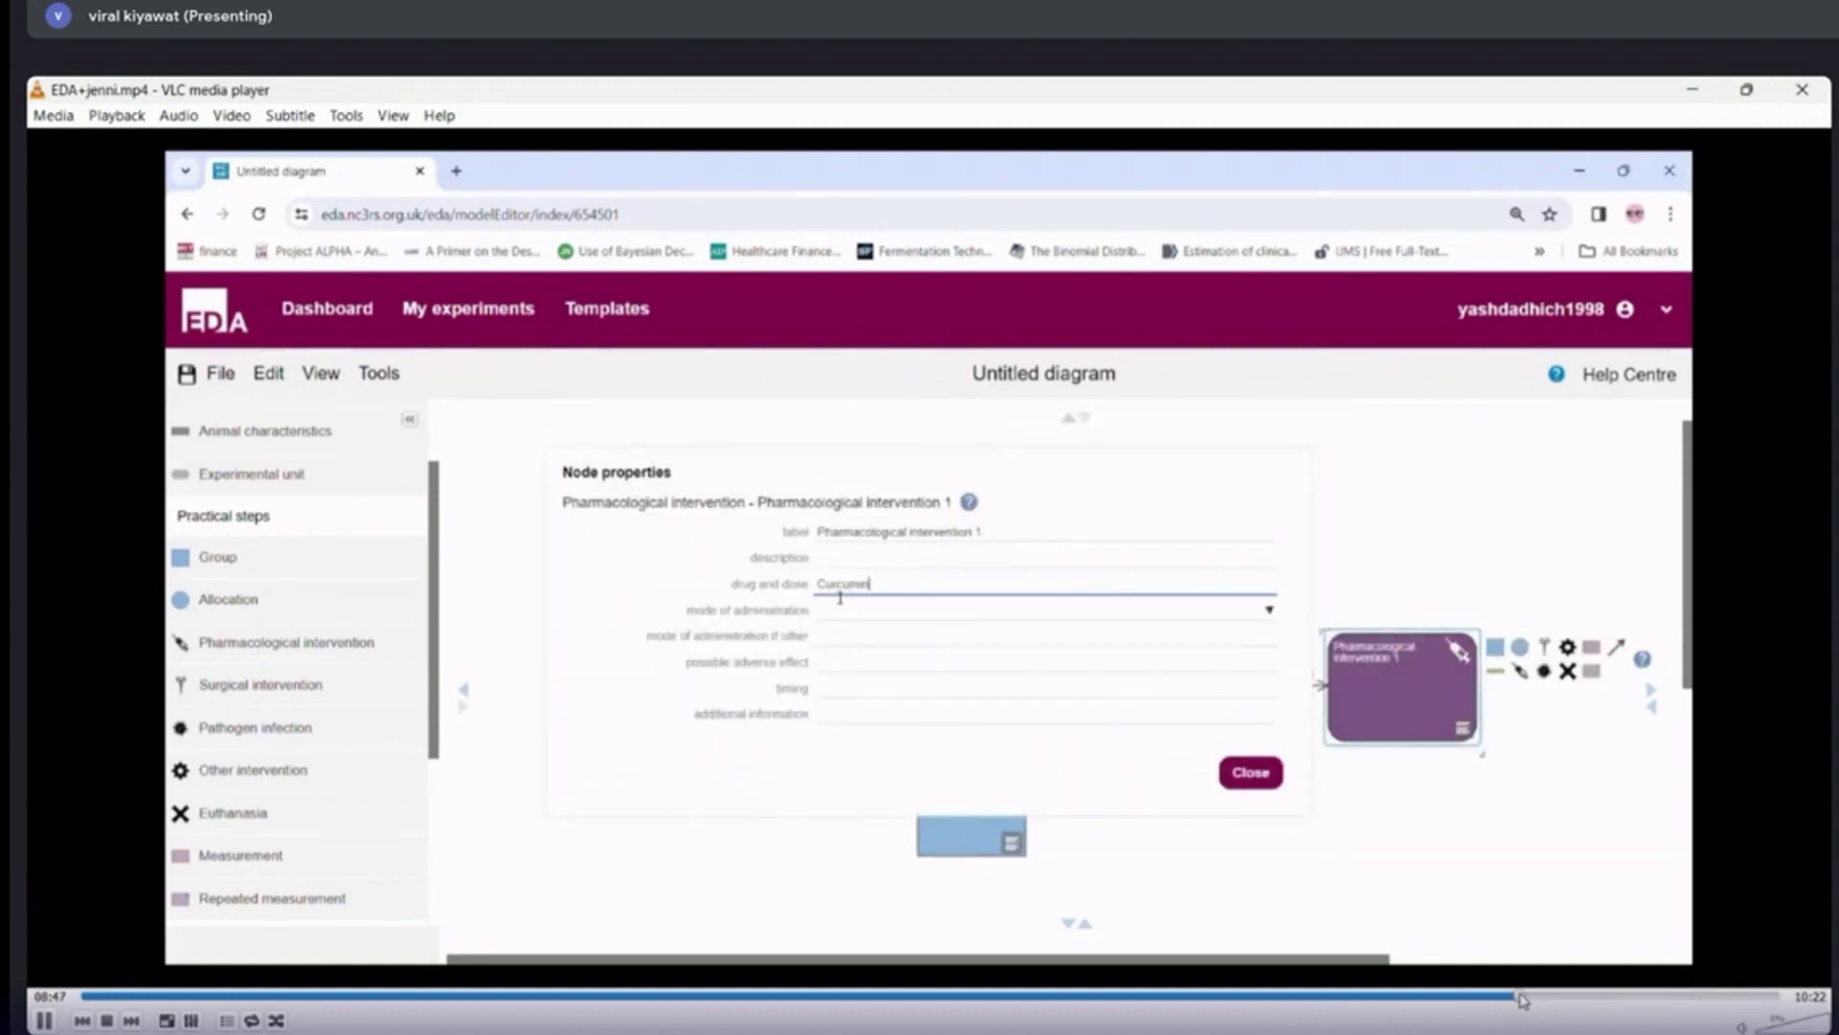
key(space)
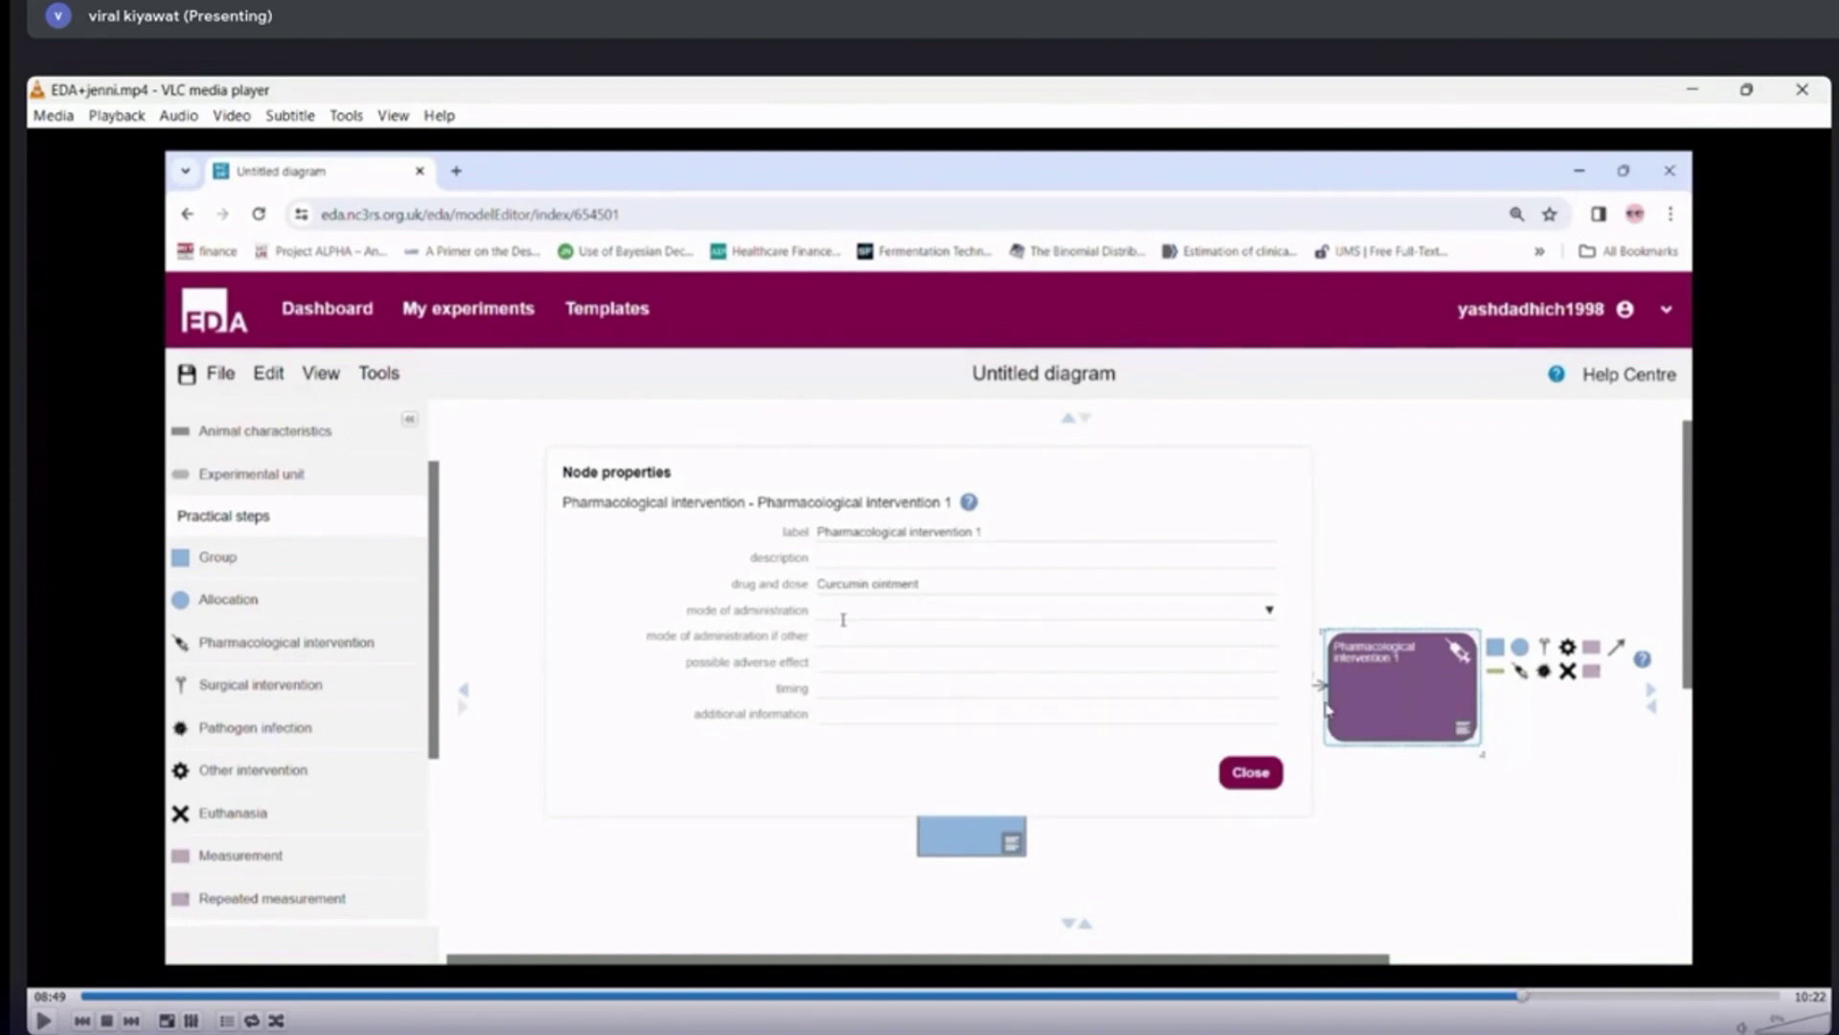
key(space)
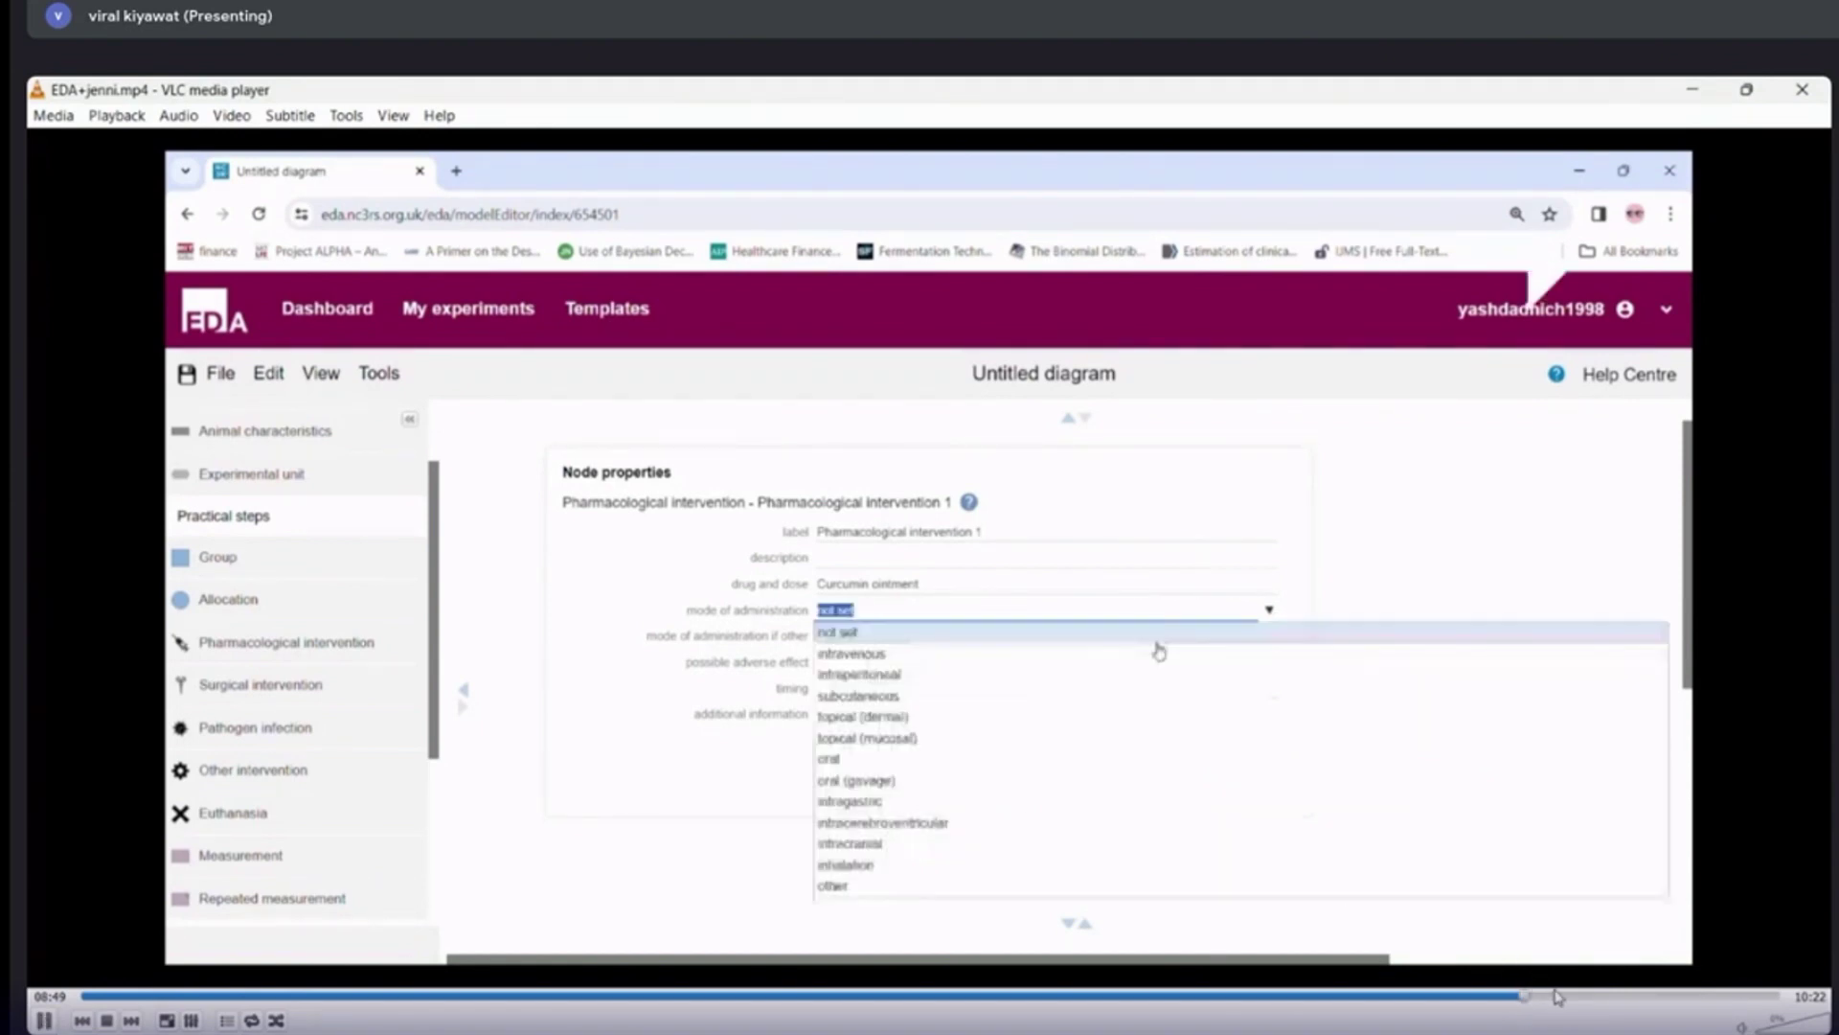
key(space)
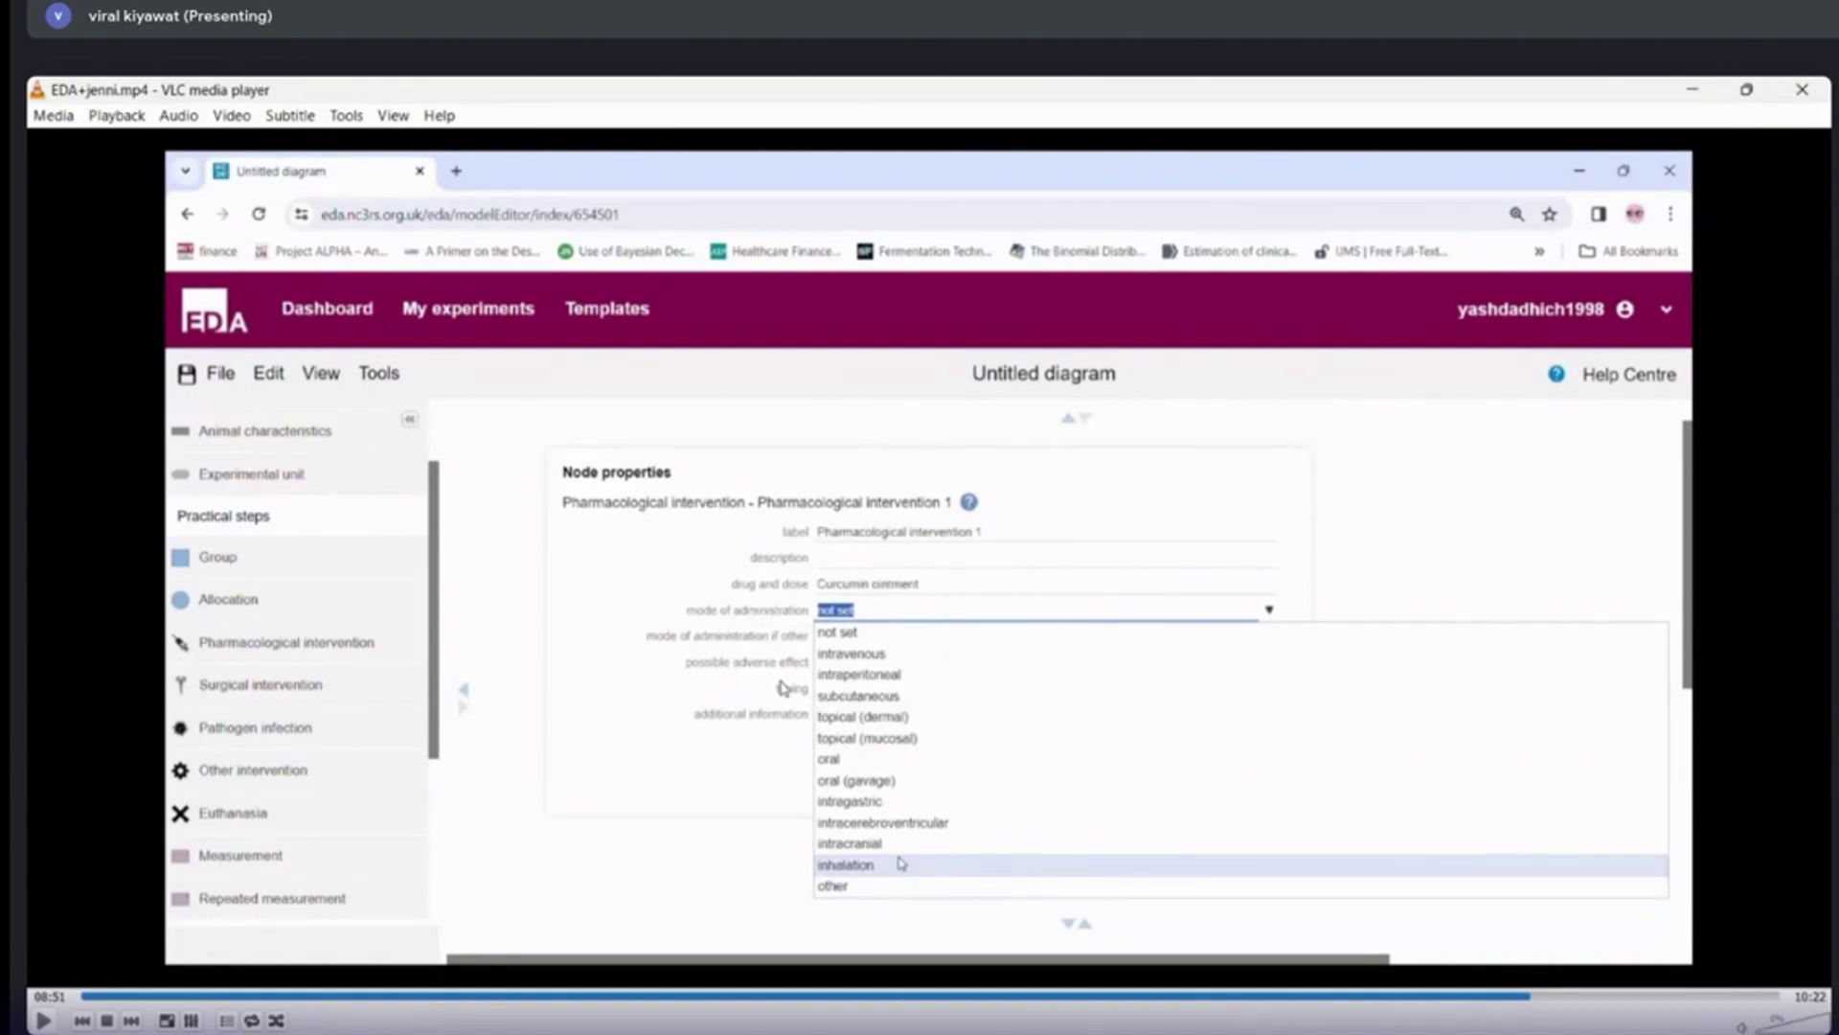
Step: Continue playback, pausing at the wound closure measurement node (09:05) and its linked outcome measure and data transformation (09:25)
key(space)
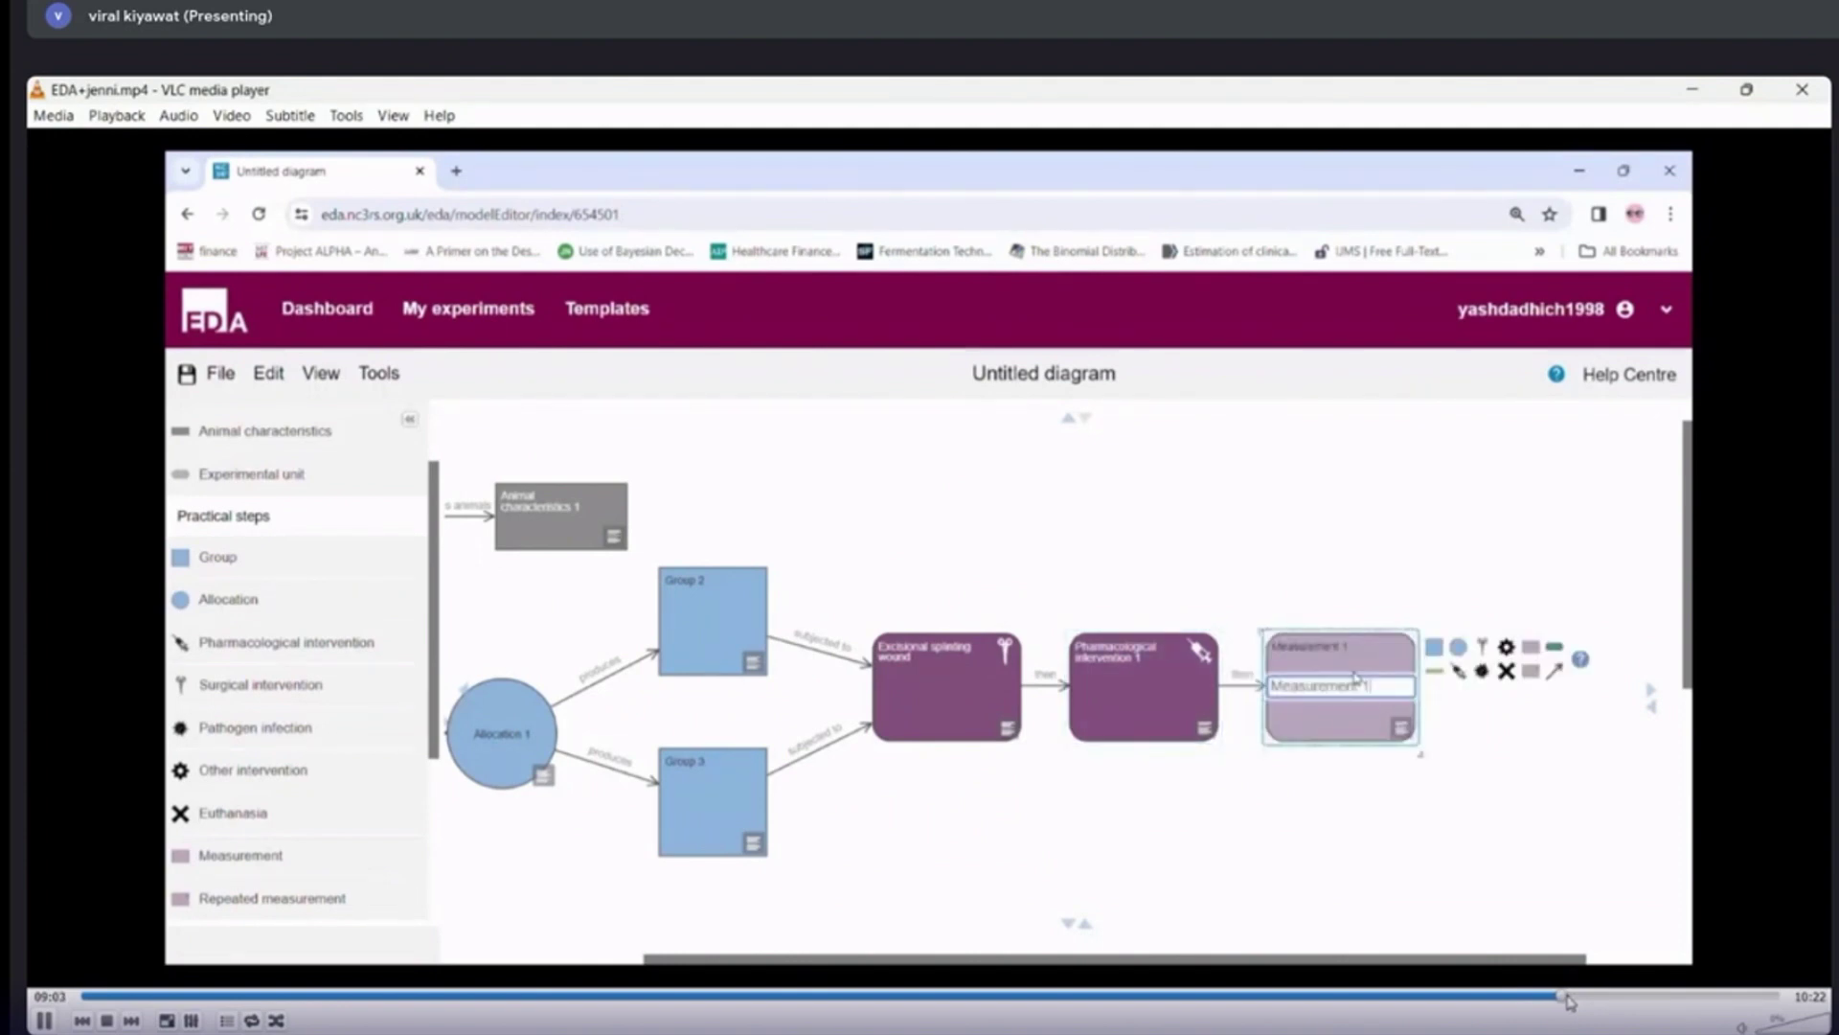
key(space)
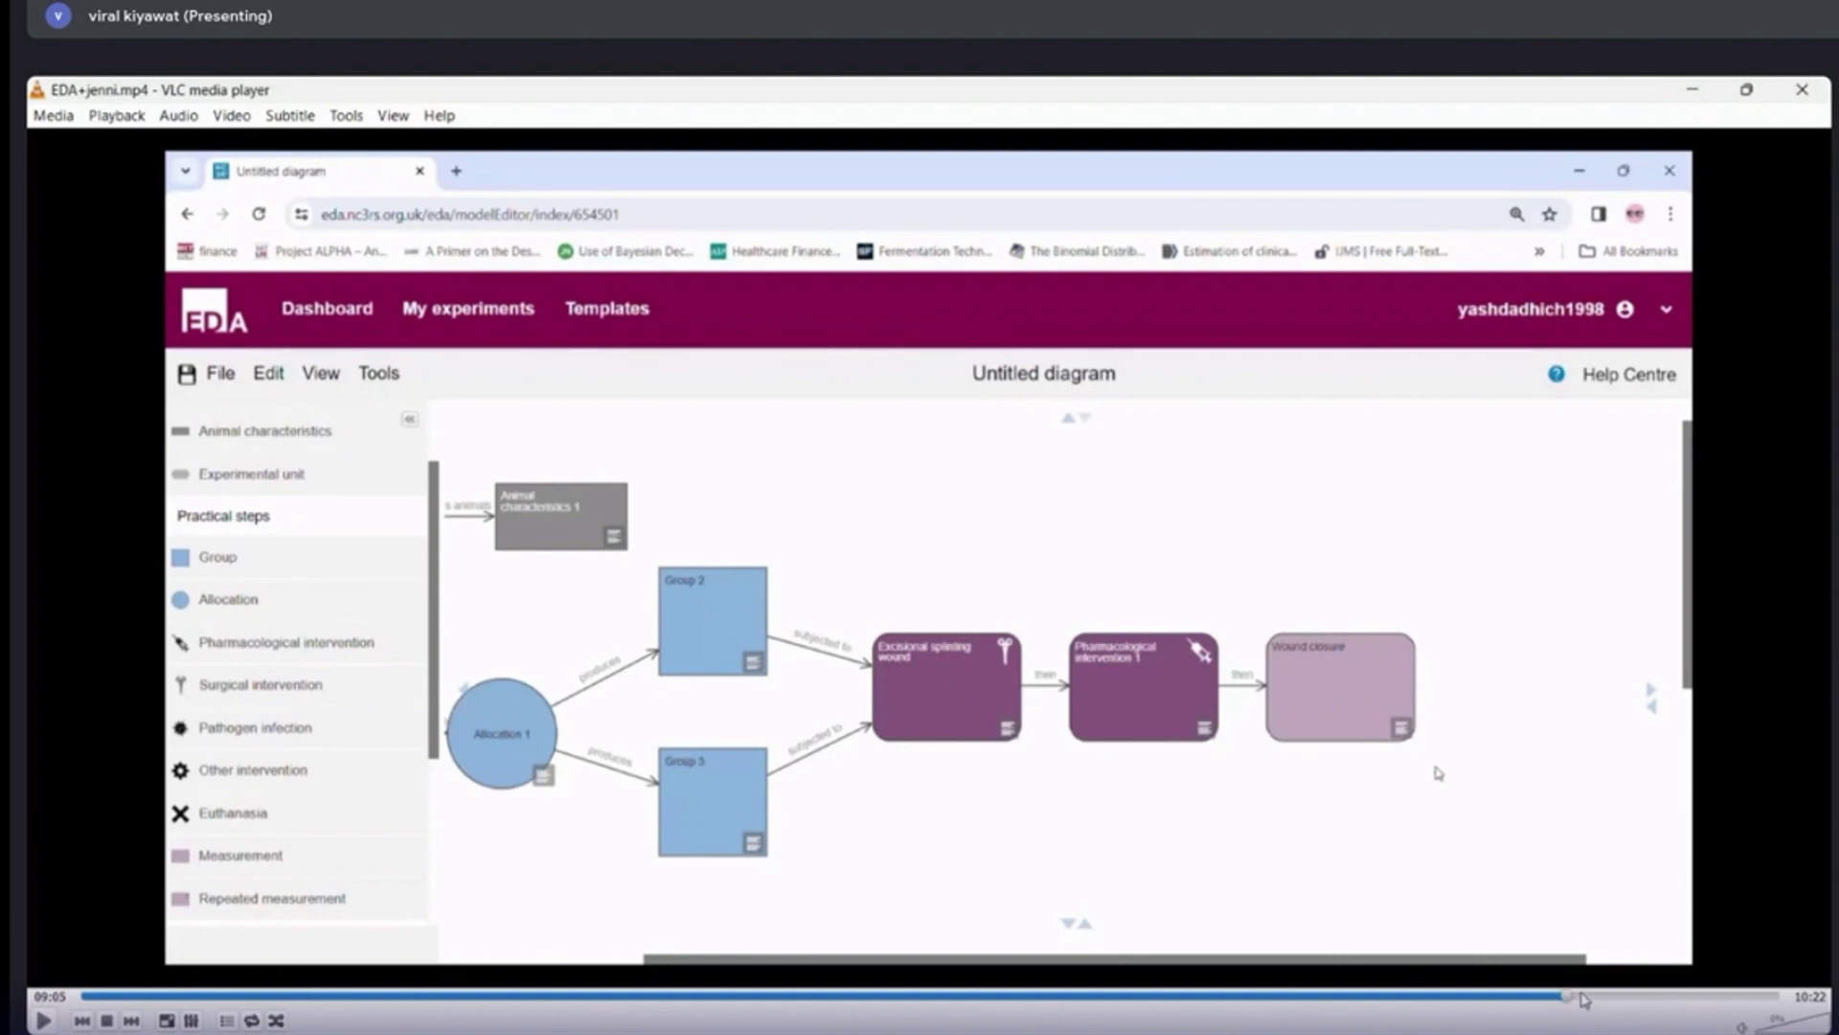
key(space)
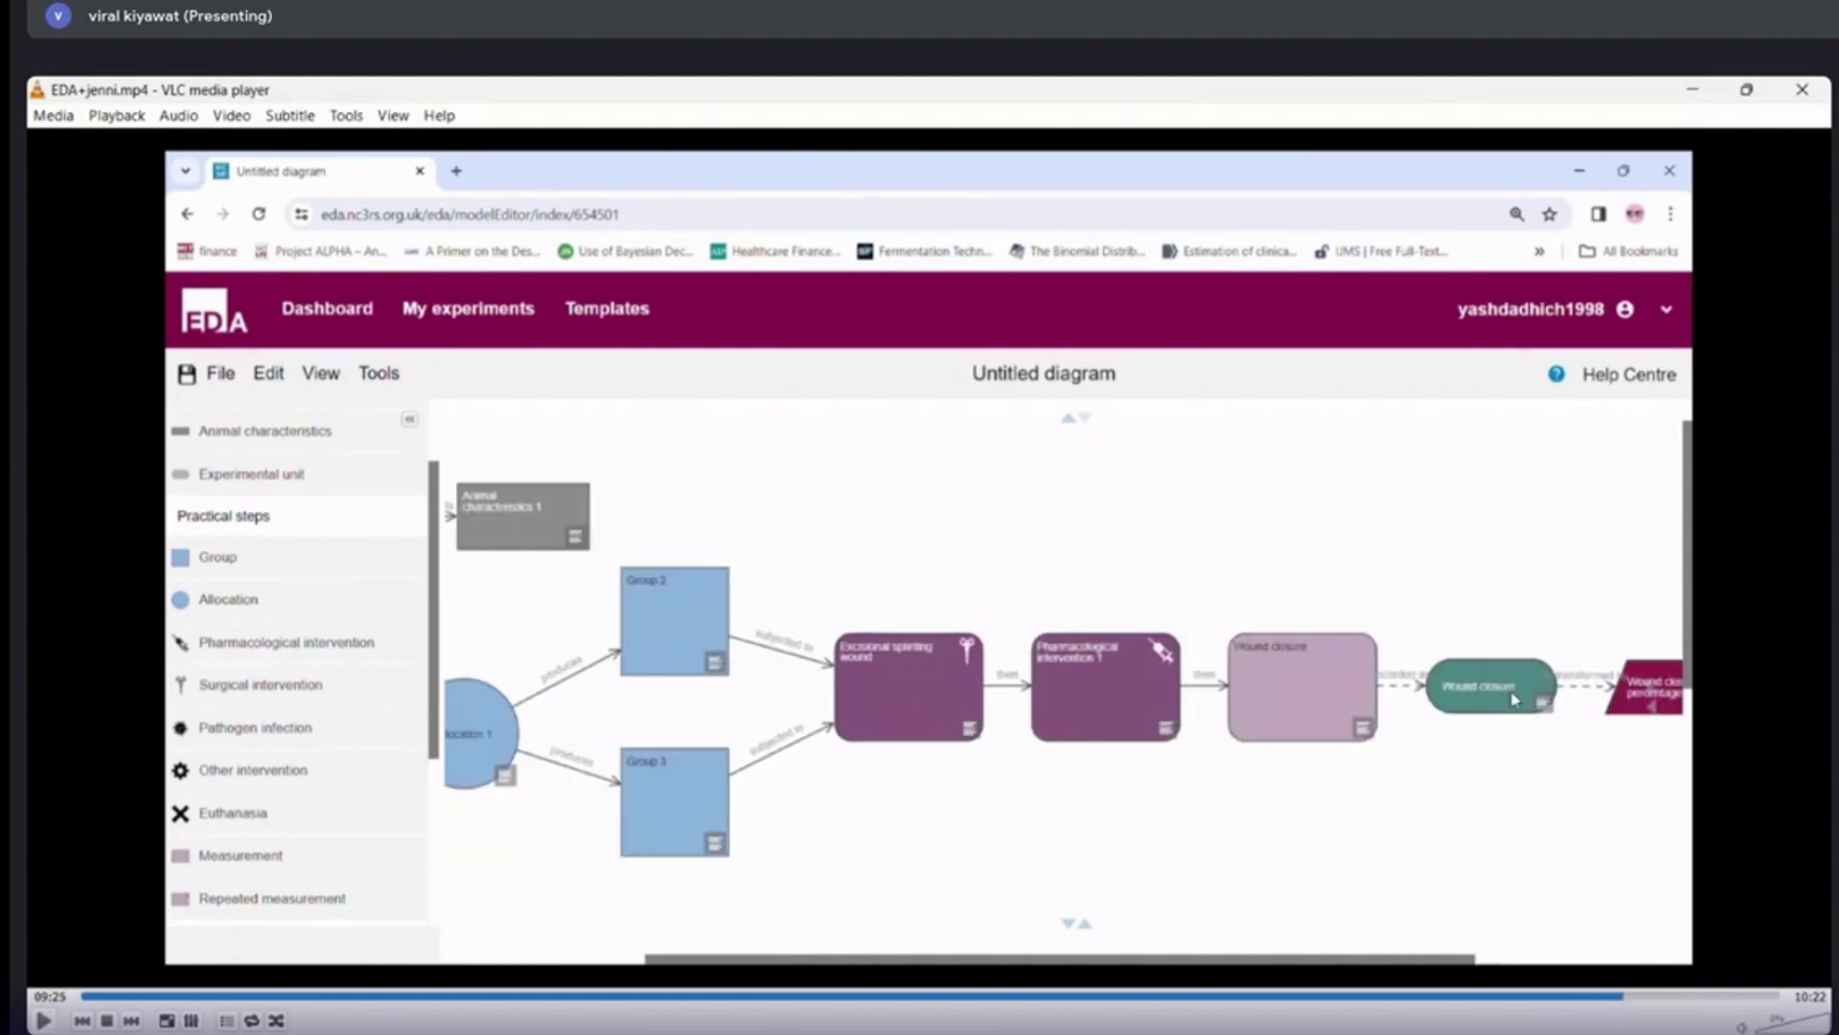
key(space)
Step: Skip ahead to the nuisance variable properties, pause at the choices for how the variable is accounted for (09:34), and resume
click(1632, 997)
key(space)
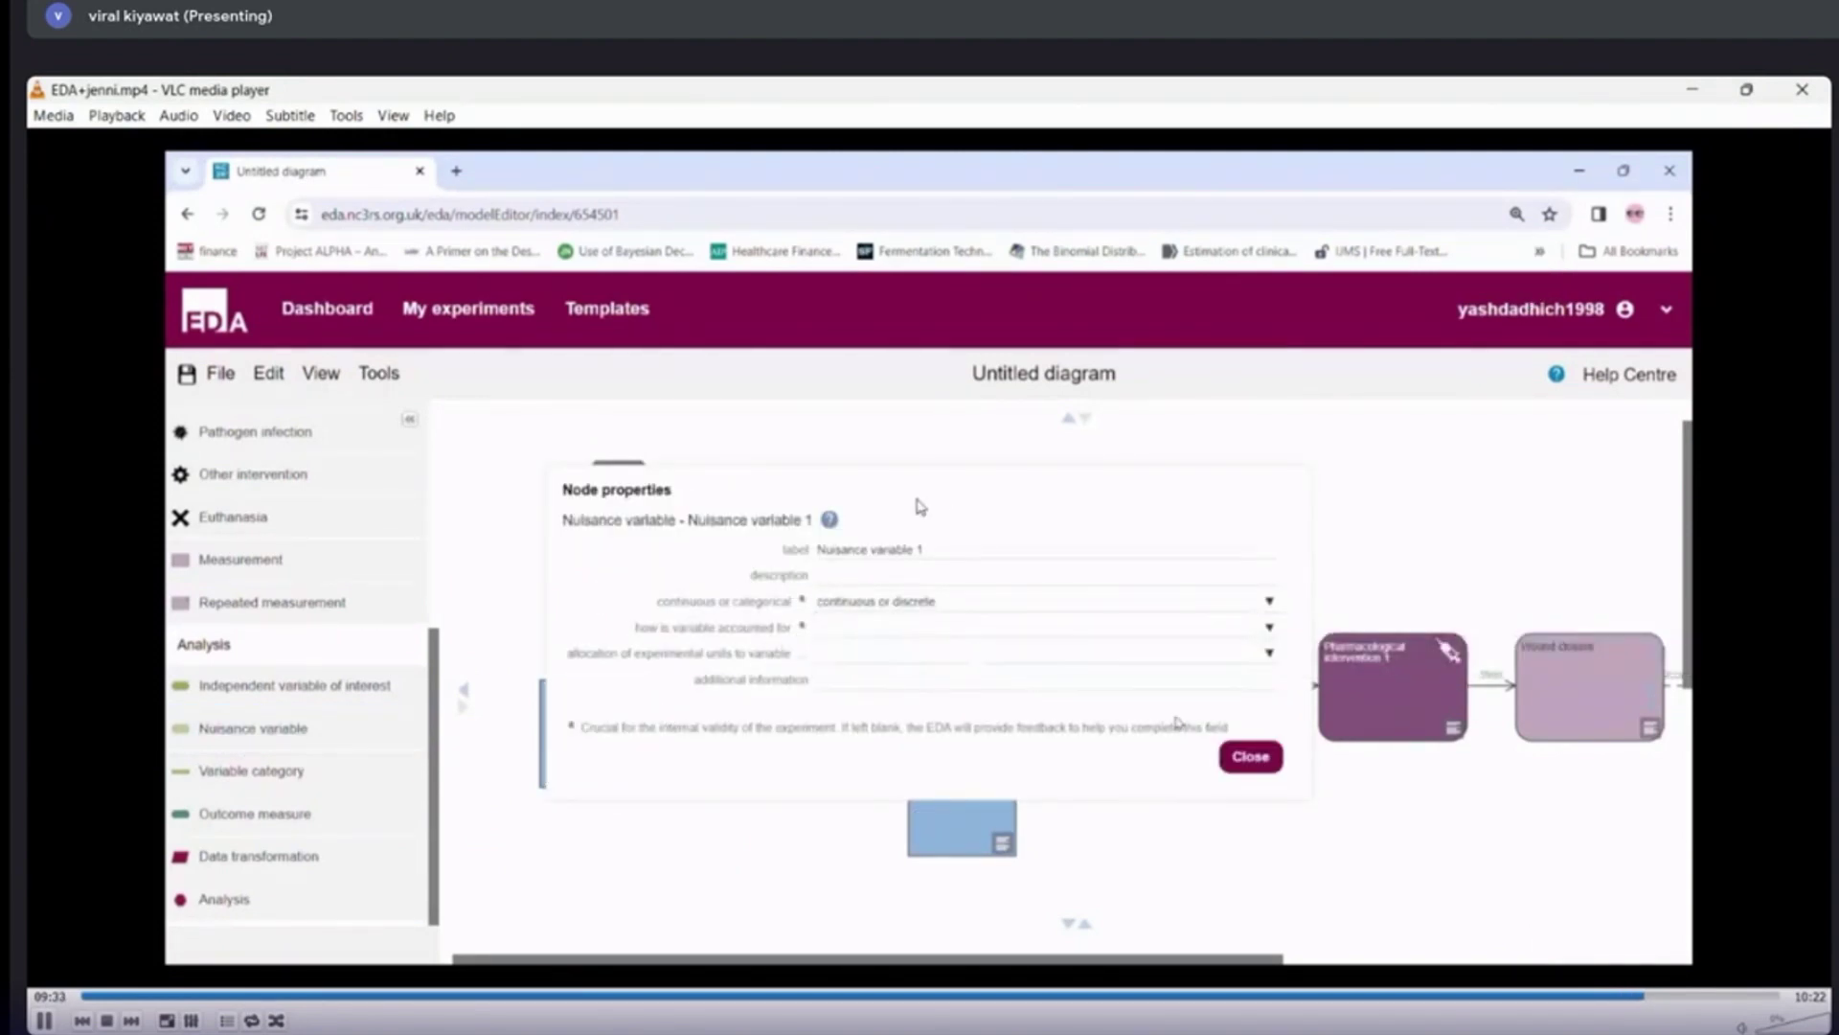
key(space)
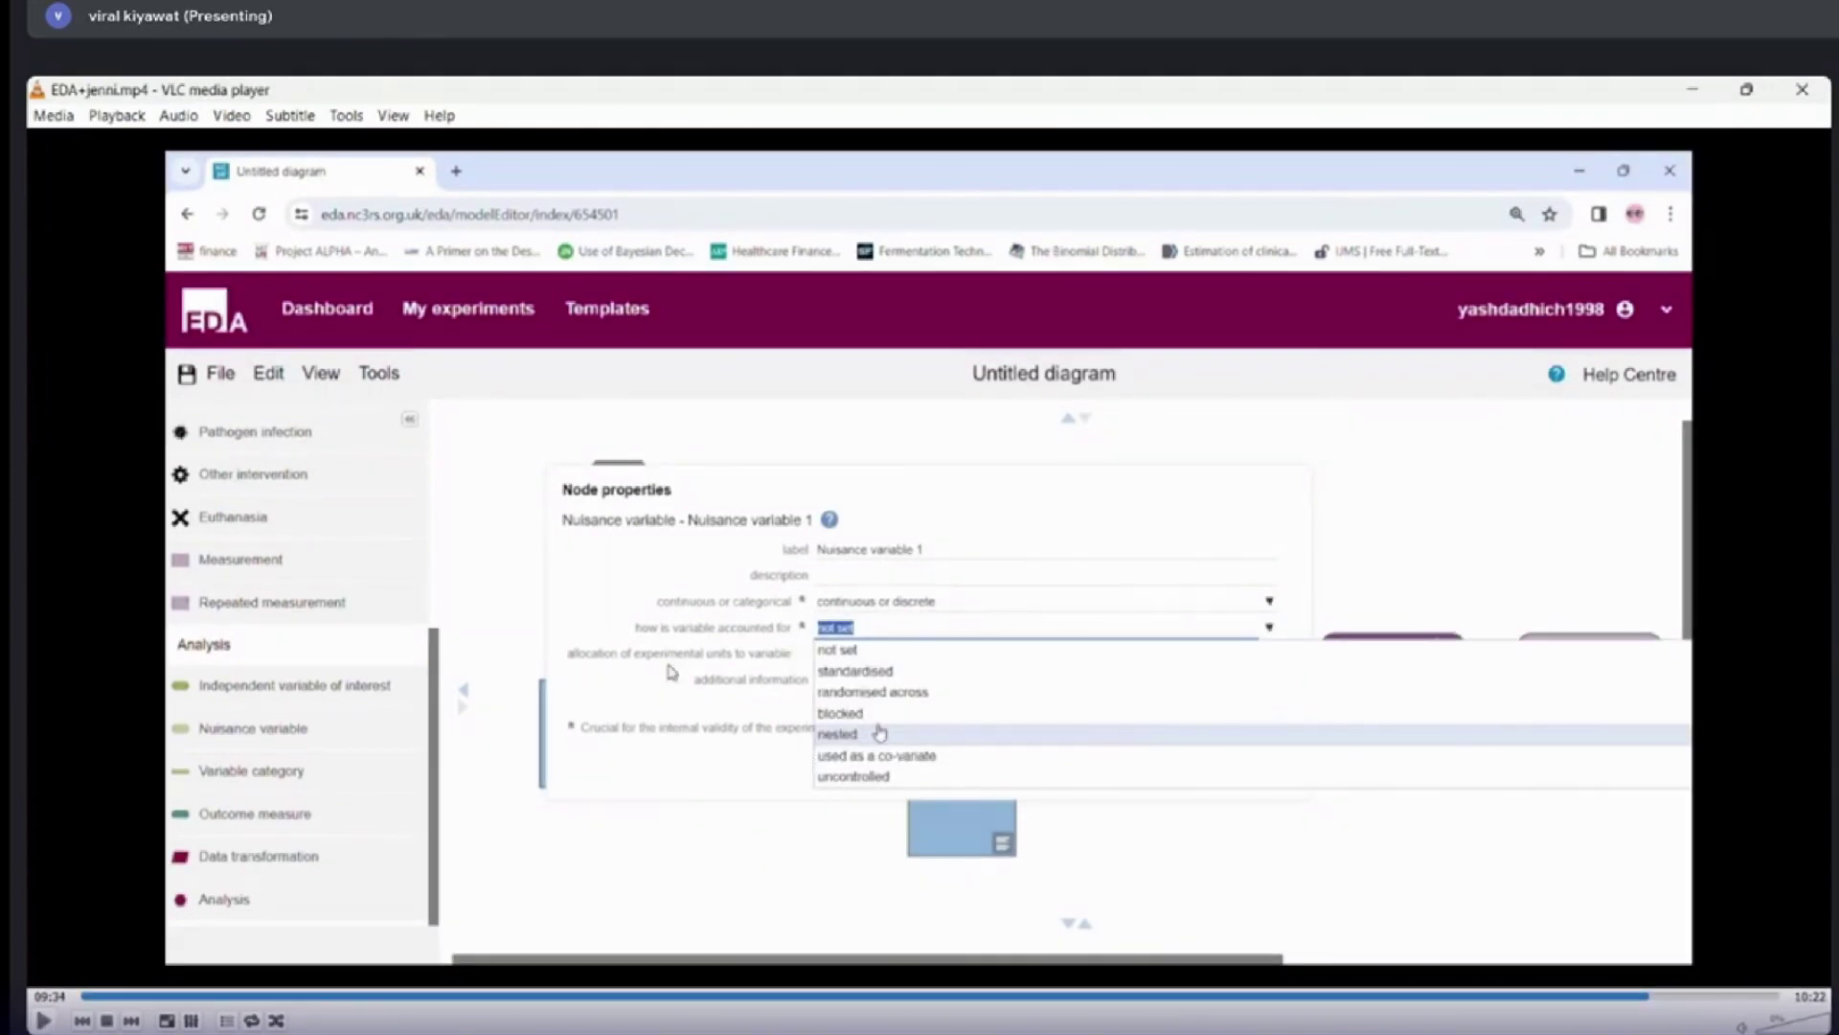
key(space)
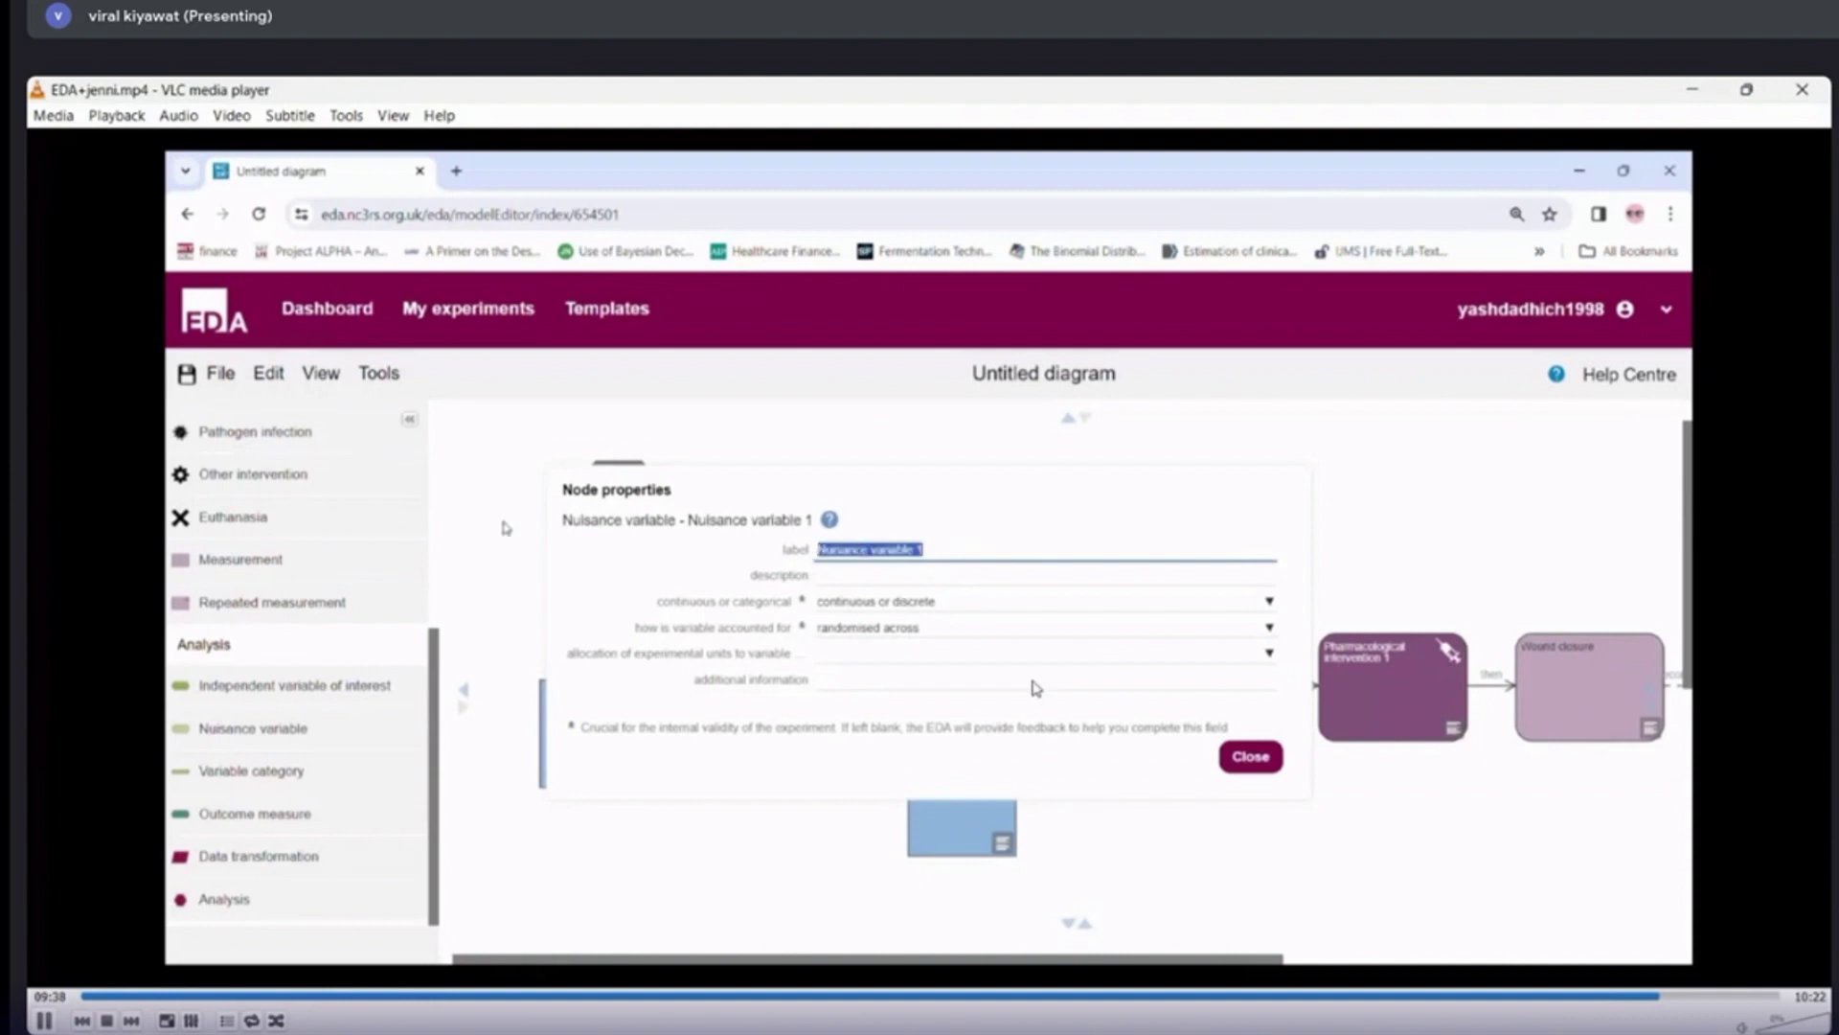
Step: Play the closing section, pausing at the practice title card (09:50) and the completed wound healing diagram
key(space)
key(space)
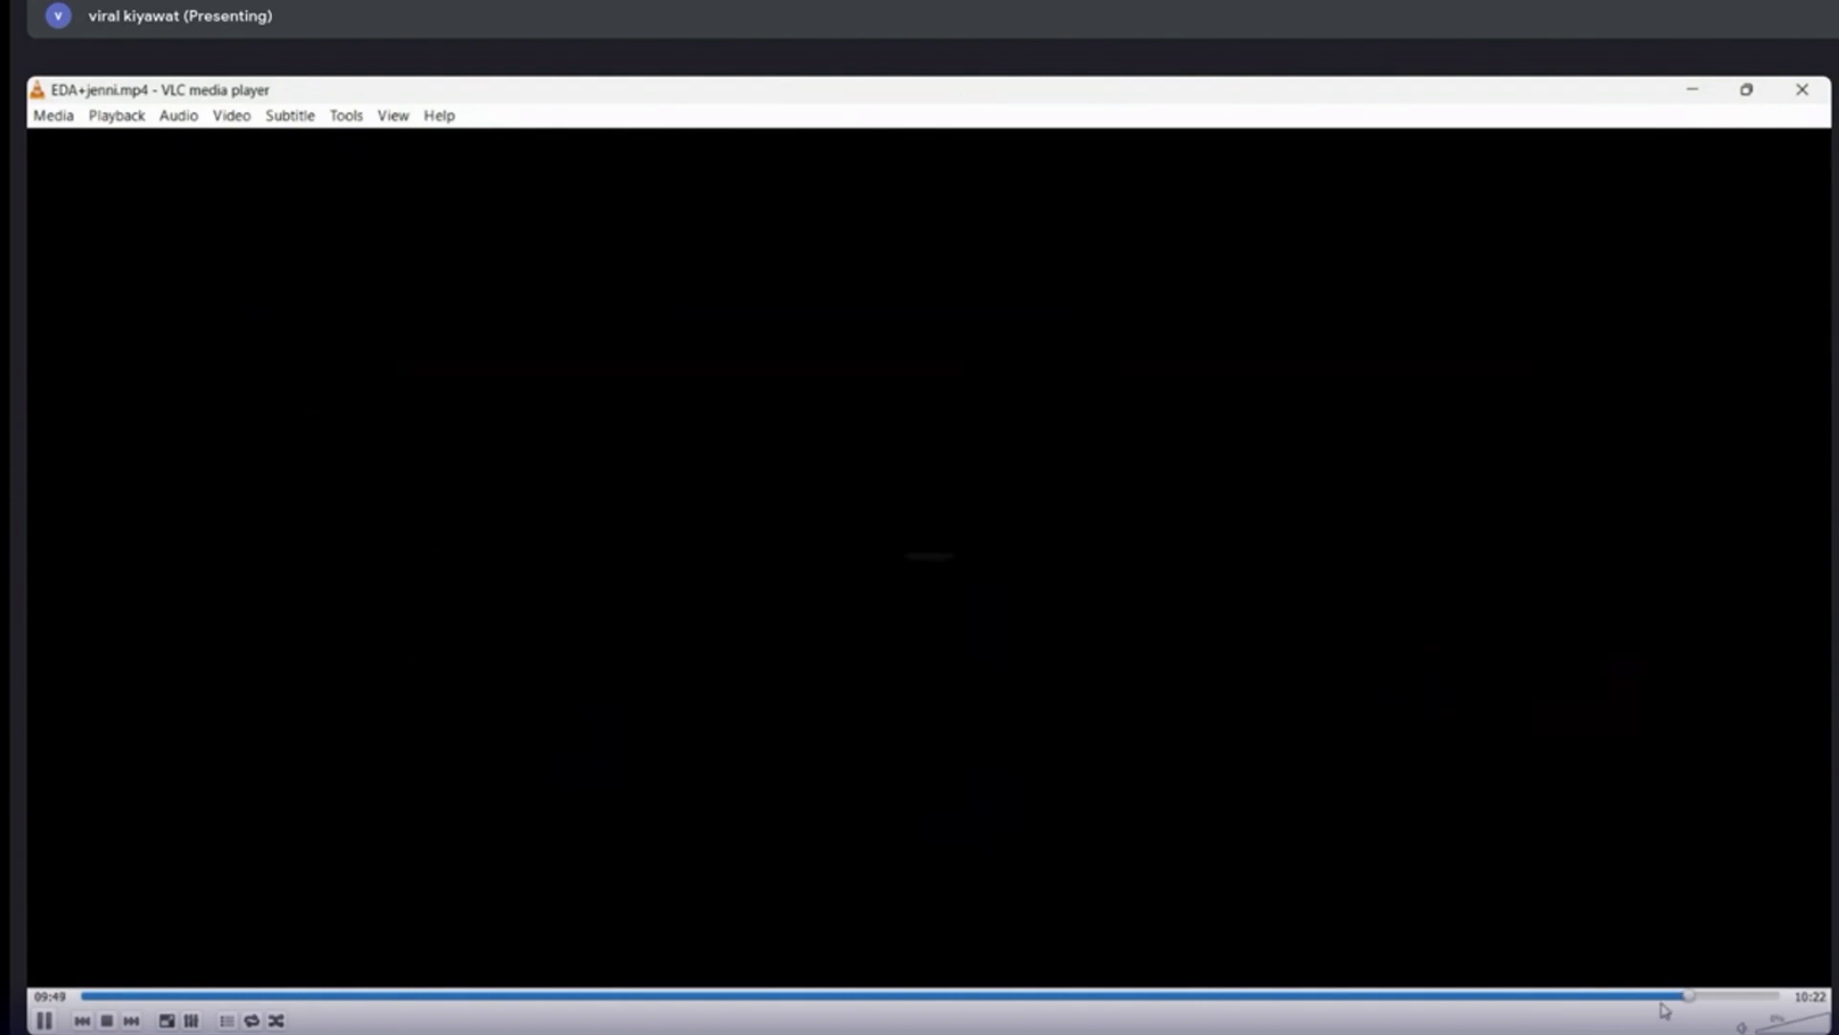
key(space)
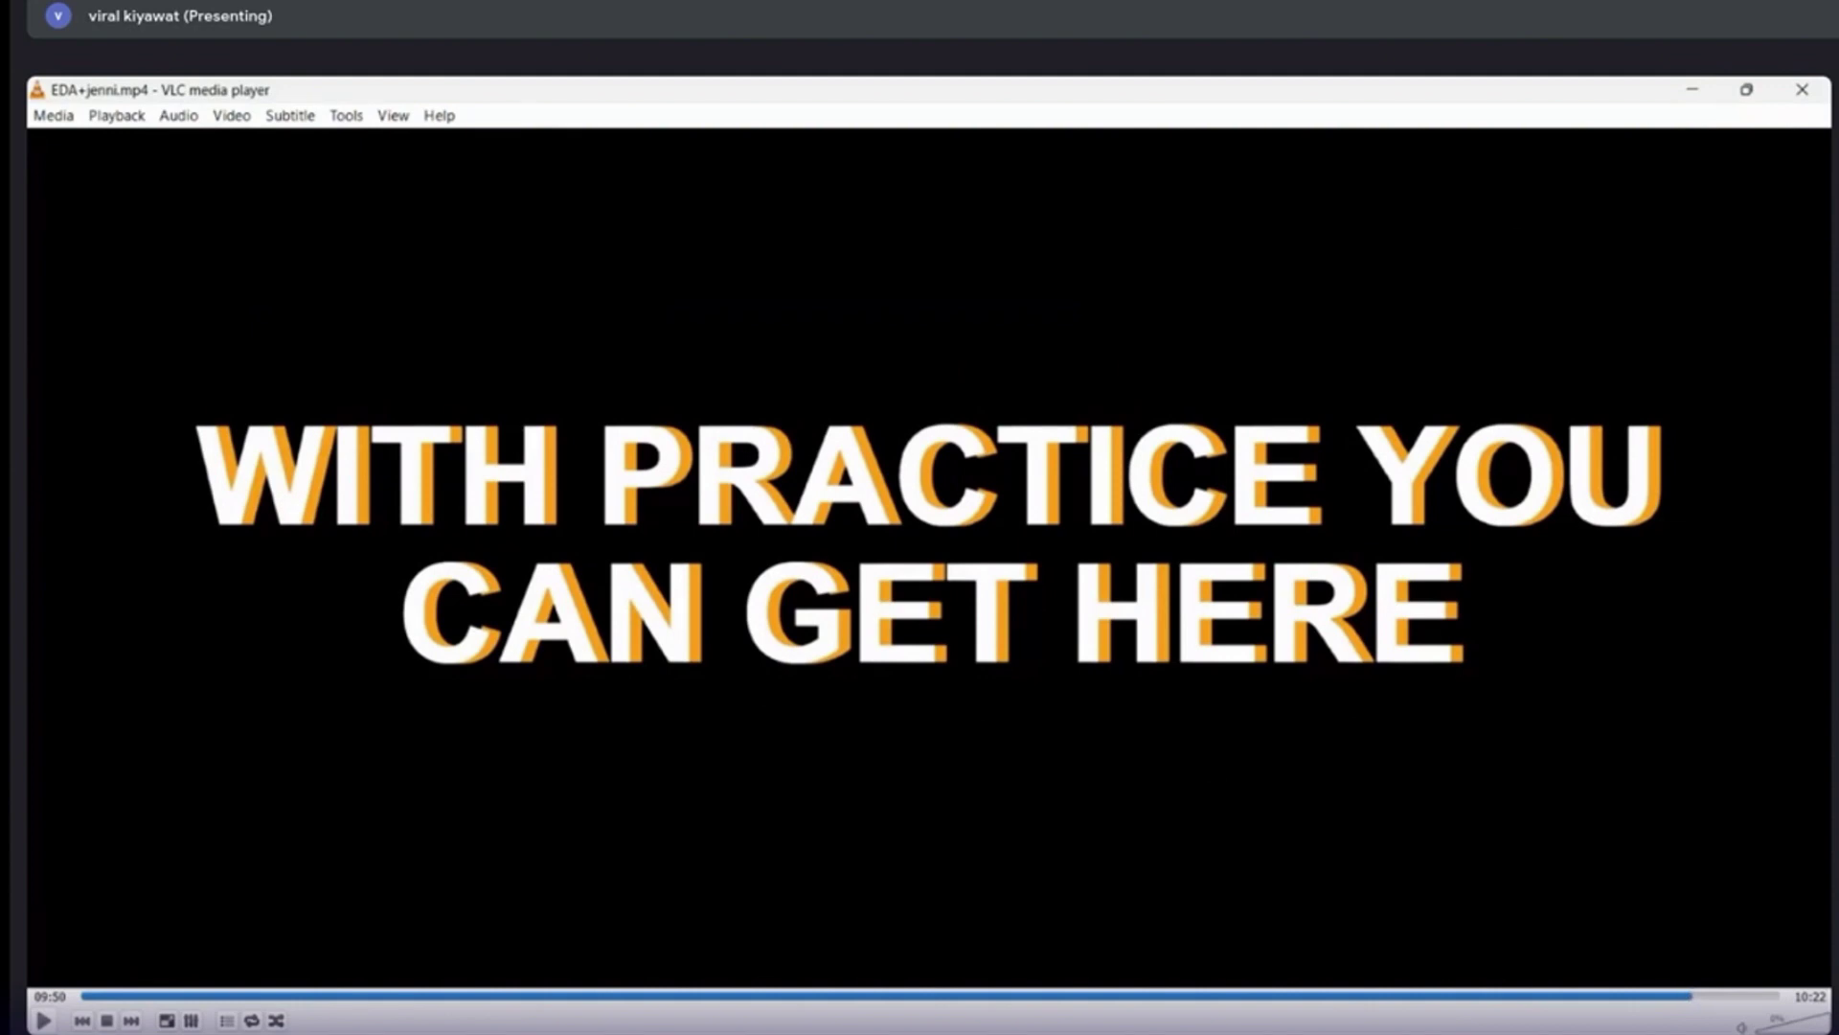
key(space)
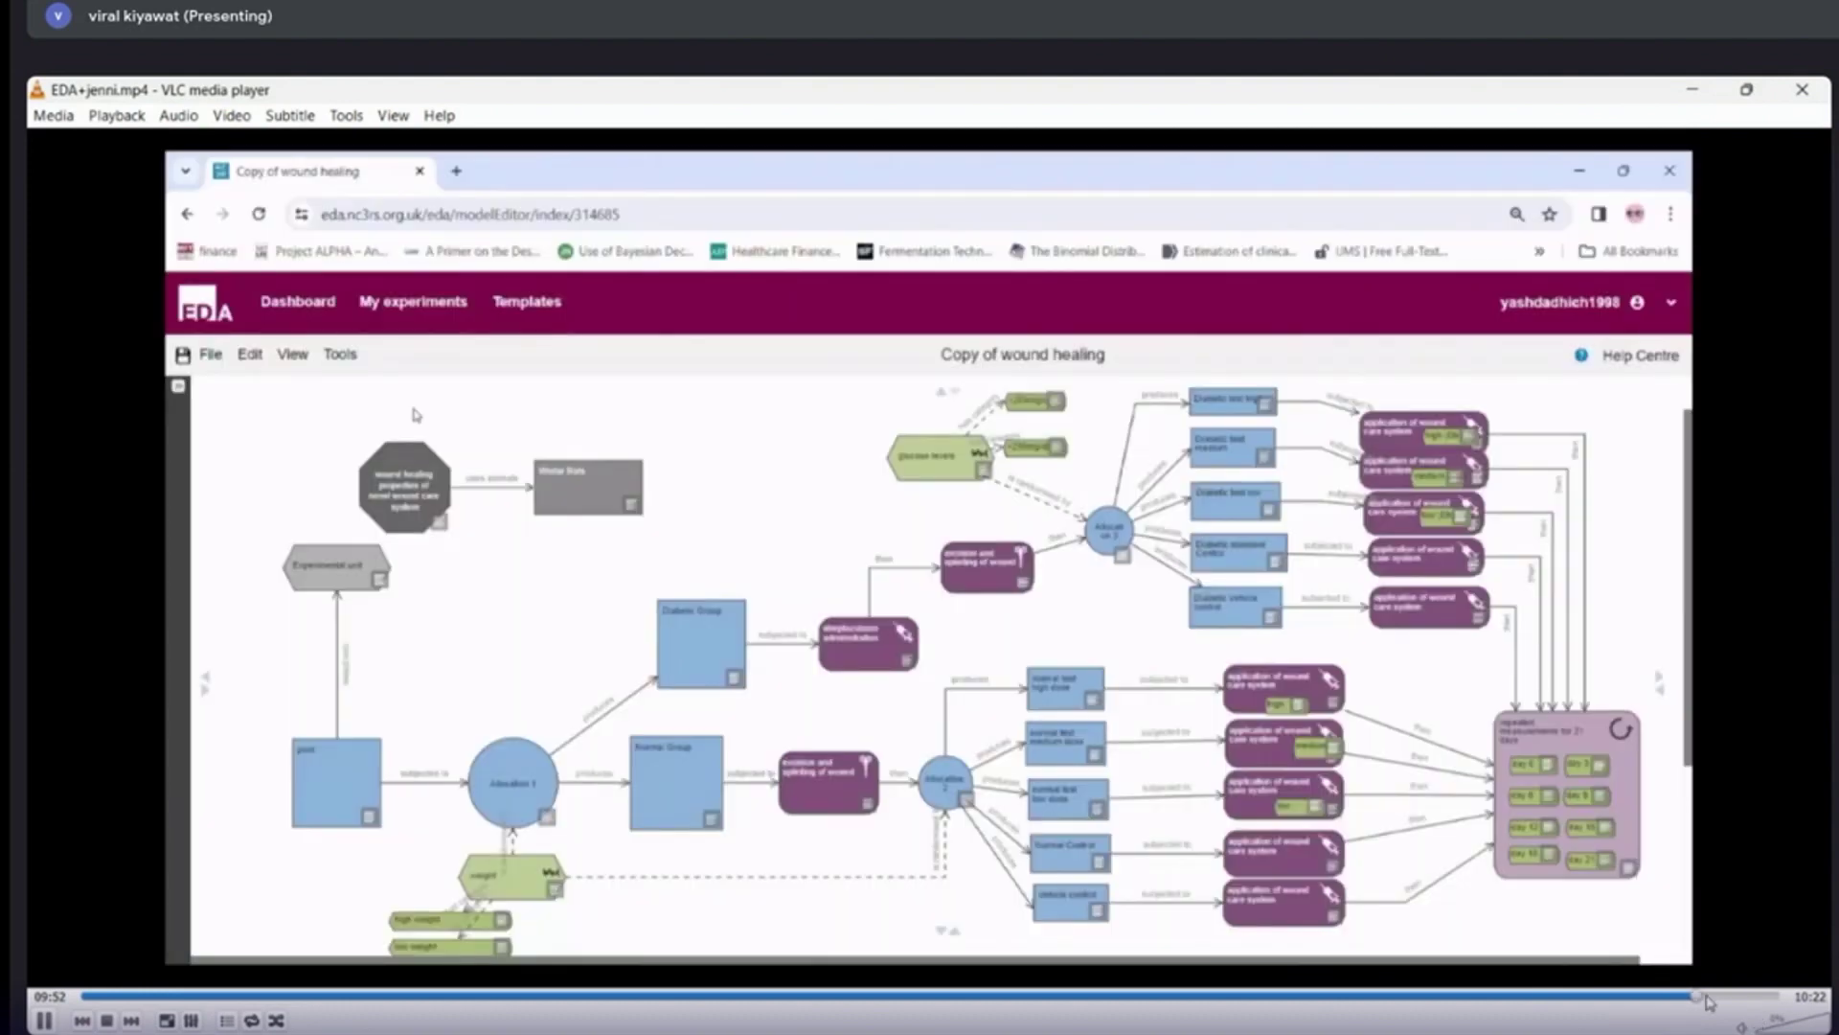
key(space)
key(space)
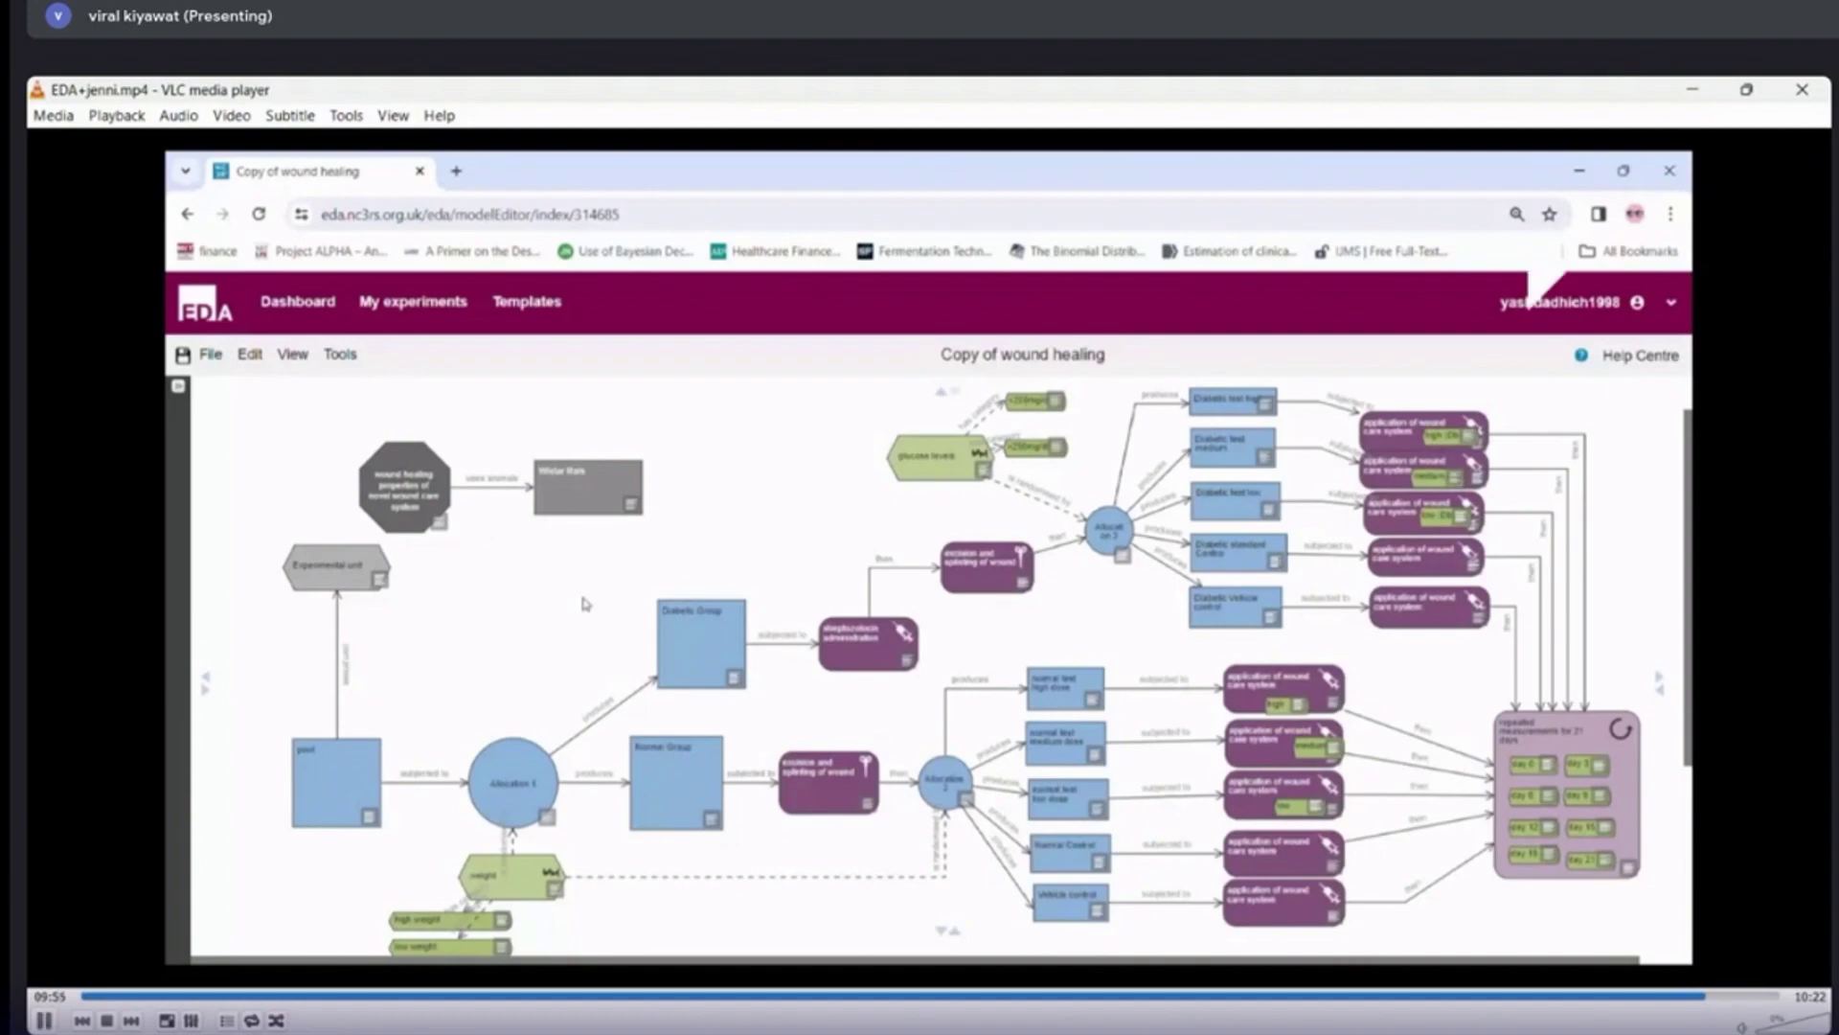